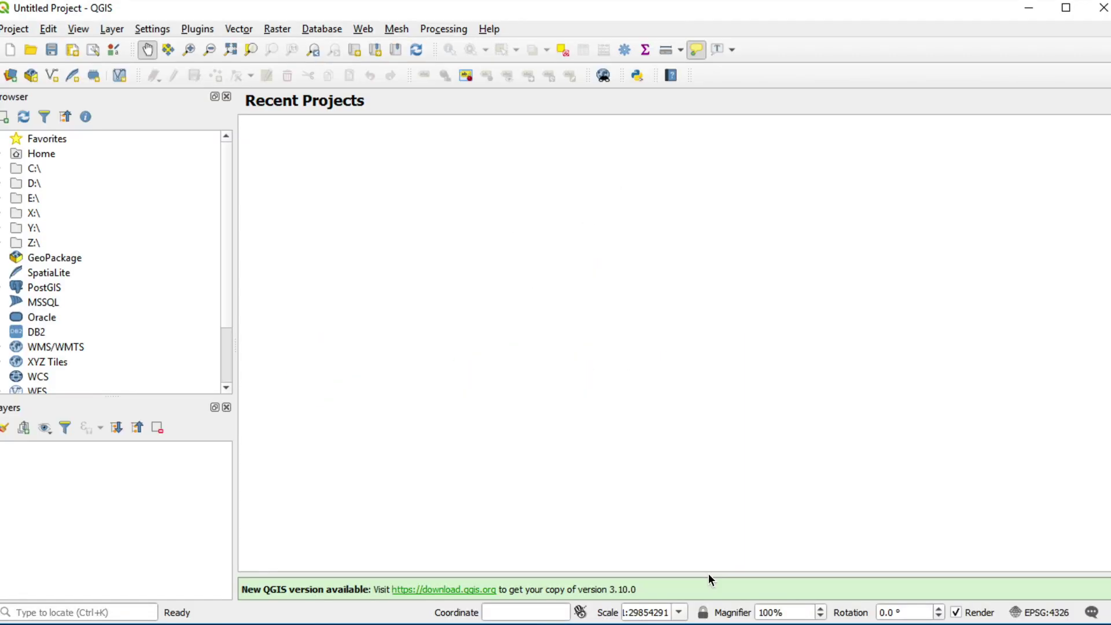
Step: Add the TH_Pop_UTM47N.shp shapefile as a vector layer through the Data Source Manager
left_click(11, 76)
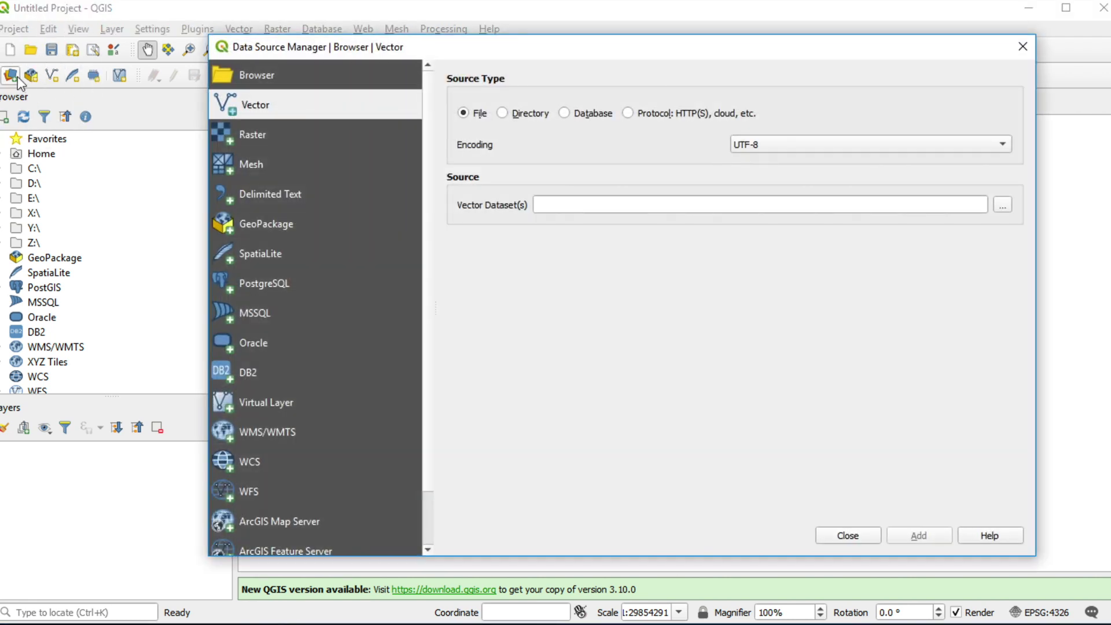
left_click(272, 117)
left_click(1006, 206)
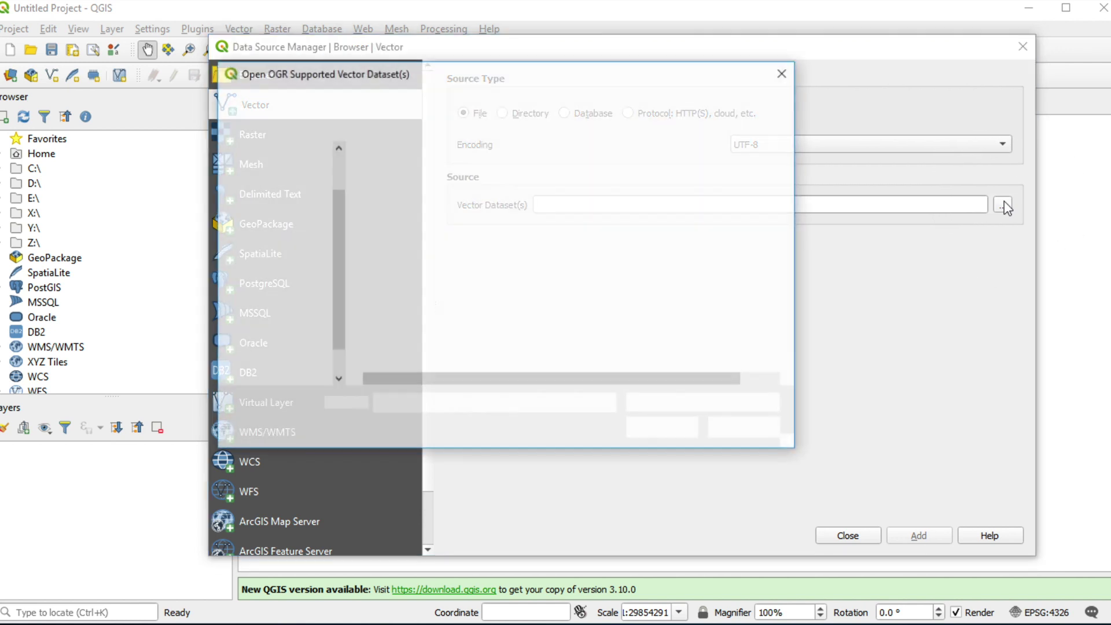
left_click(439, 263)
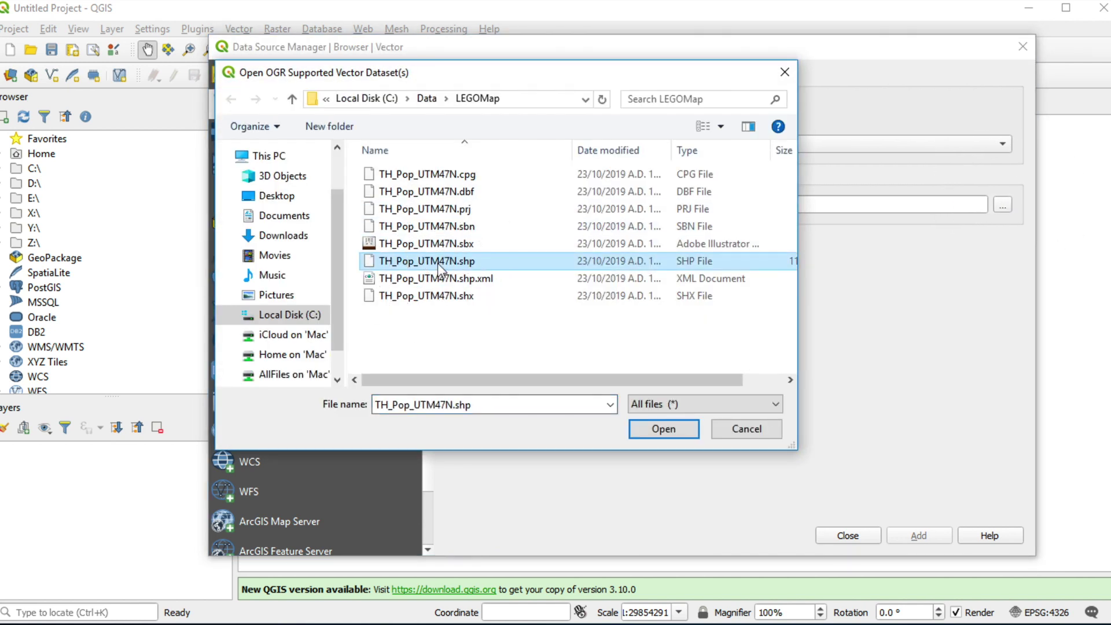
left_click(670, 431)
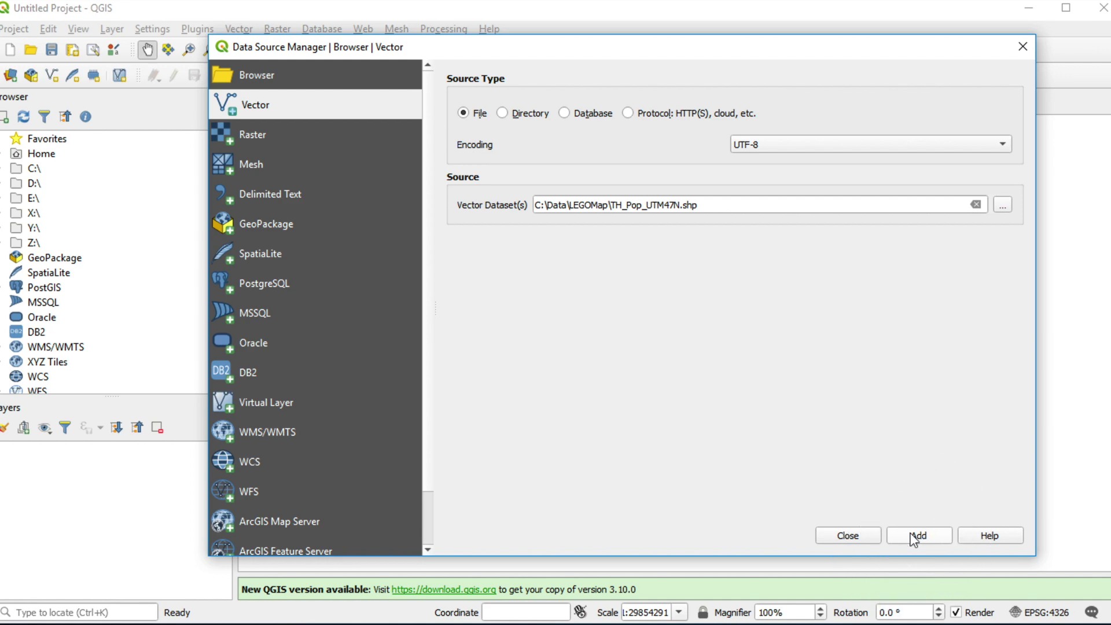
left_click(915, 537)
left_click(856, 537)
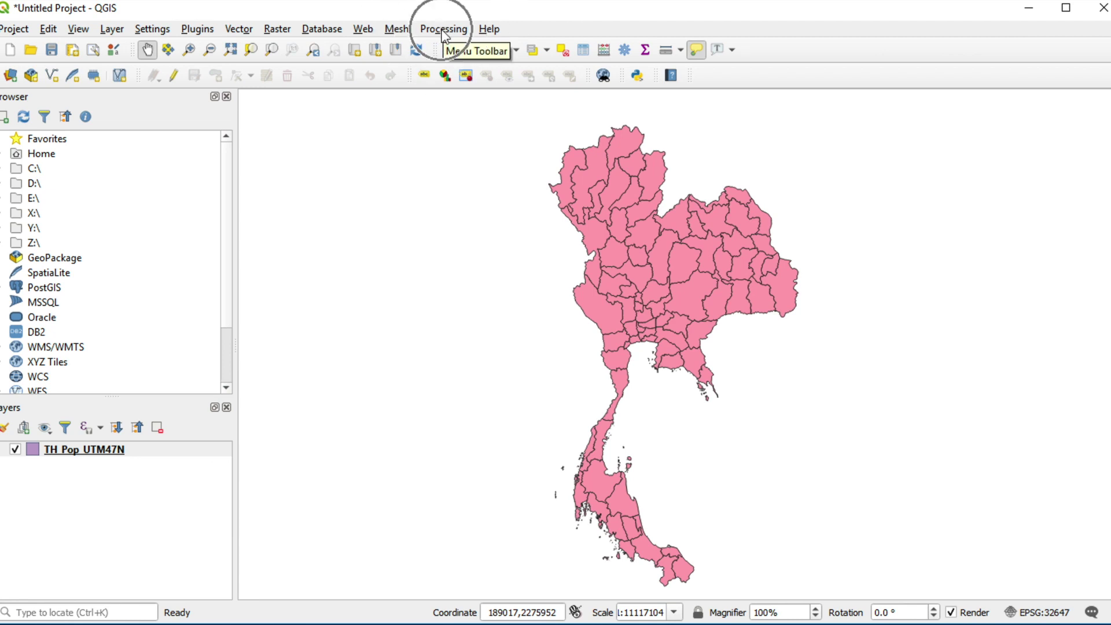
left_click(444, 30)
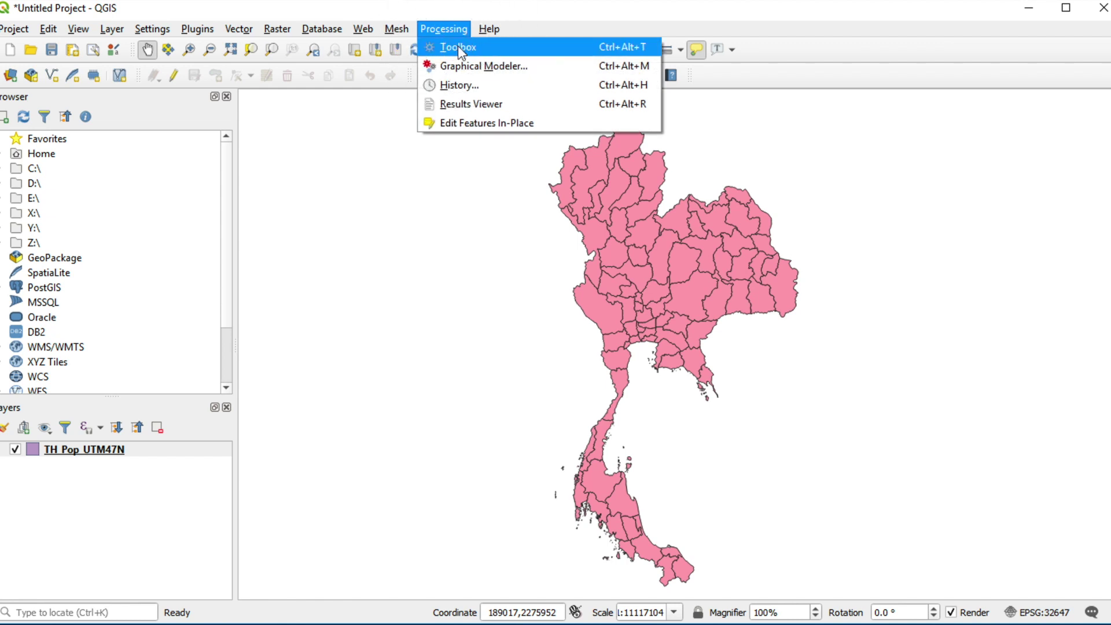
Step: Search the Processing Toolbox for 'create' and open the Create grid algorithm
left_click(458, 46)
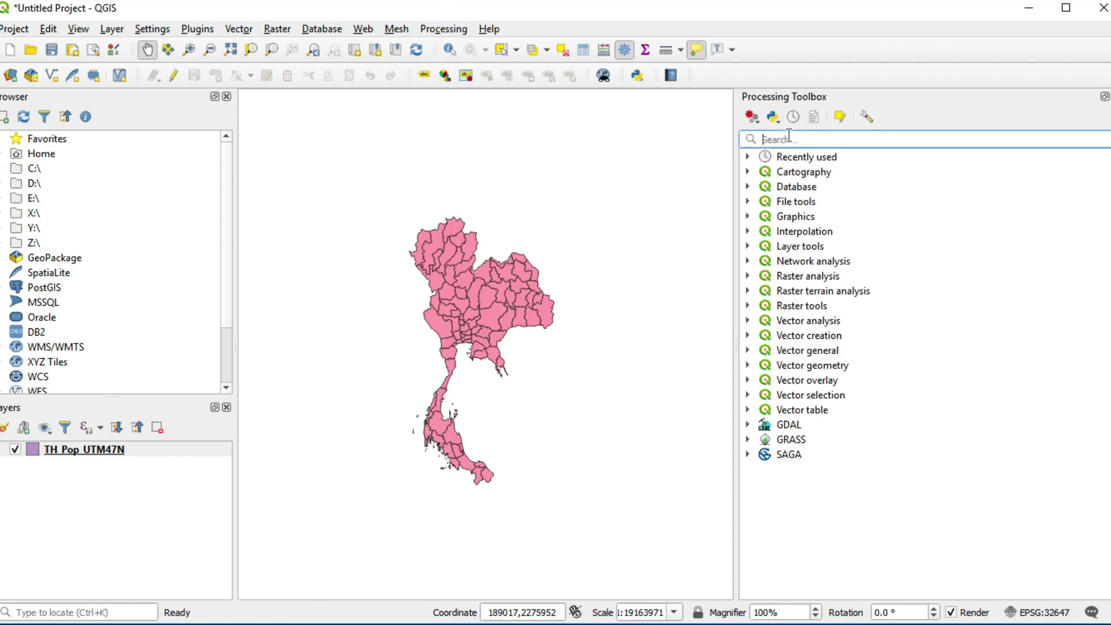
type("create")
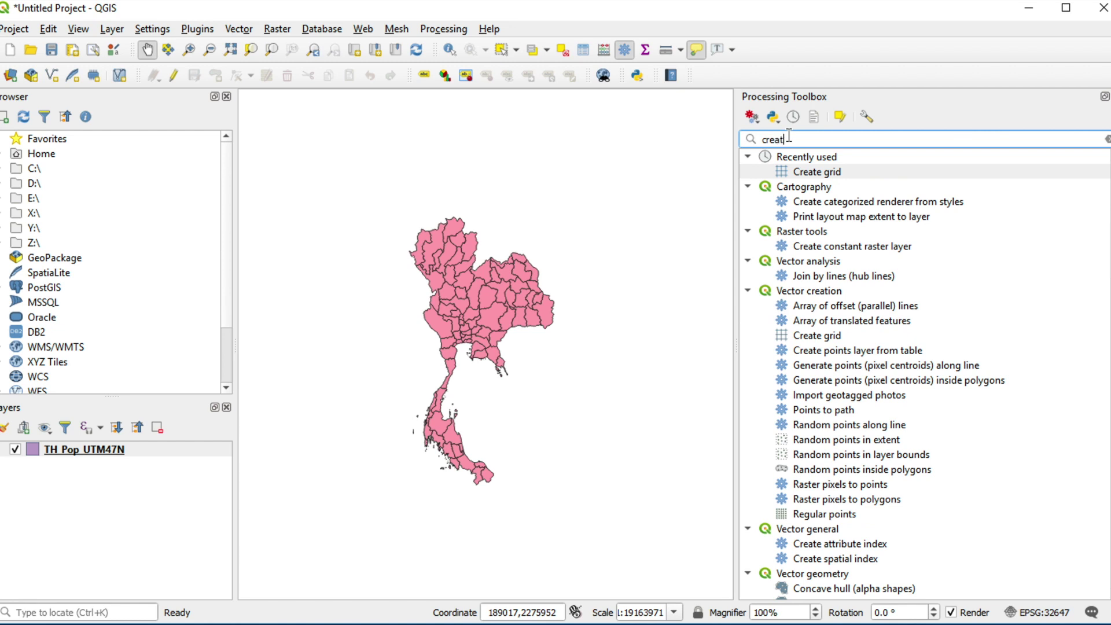
left_click(831, 173)
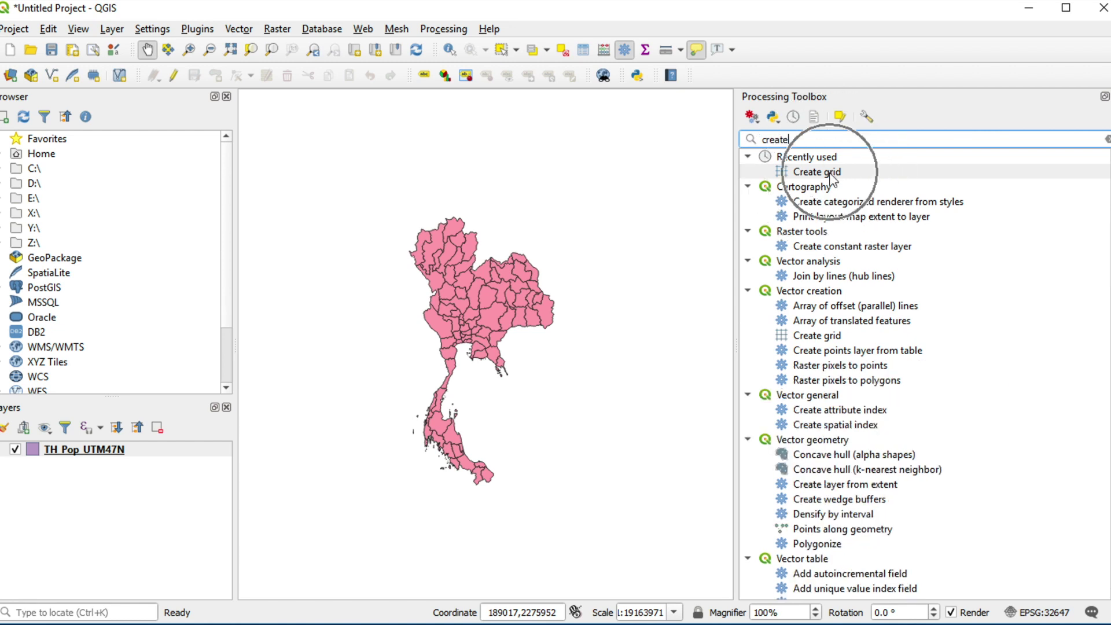
double_click(830, 172)
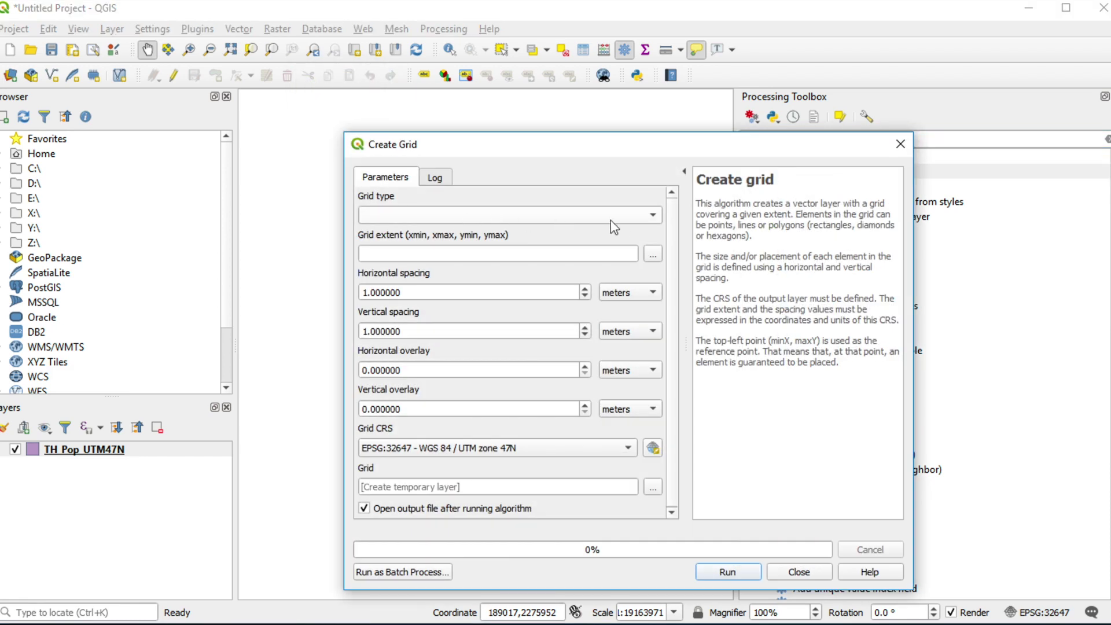
Step: Set grid type to Rectangle (polygon) with extent taken from the TH_Pop_UTM47N layer
left_click(653, 217)
left_click(435, 251)
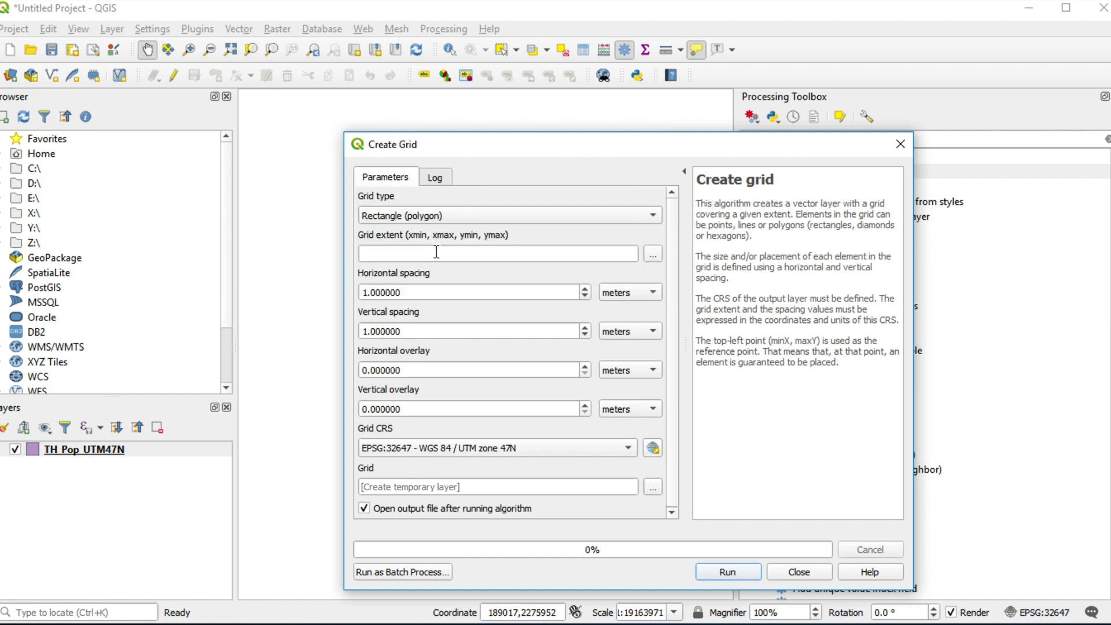
left_click(654, 258)
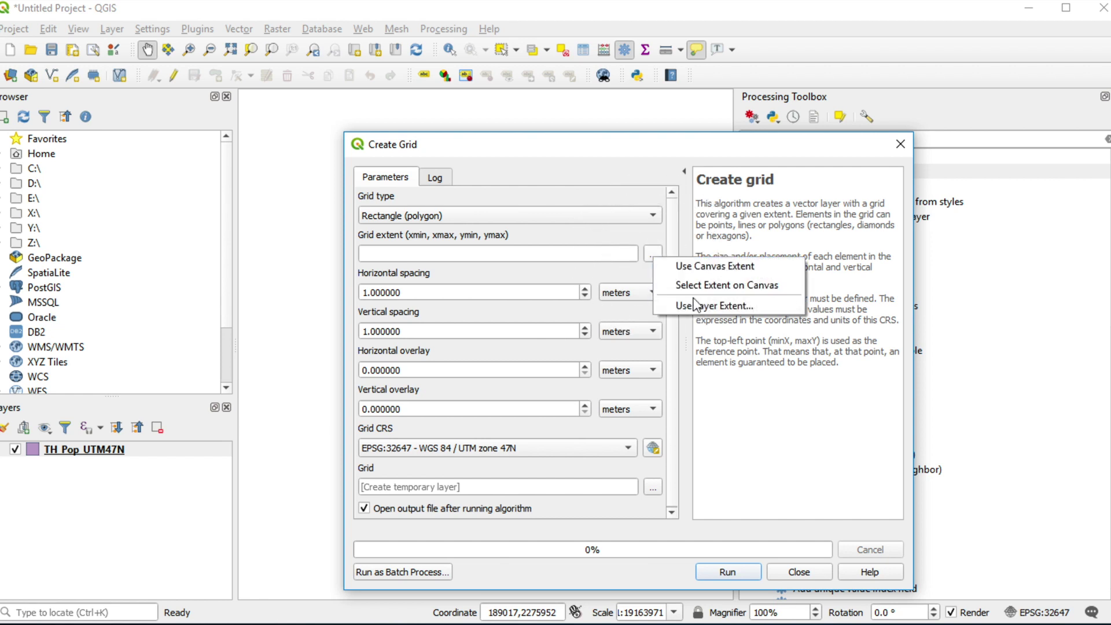
left_click(723, 308)
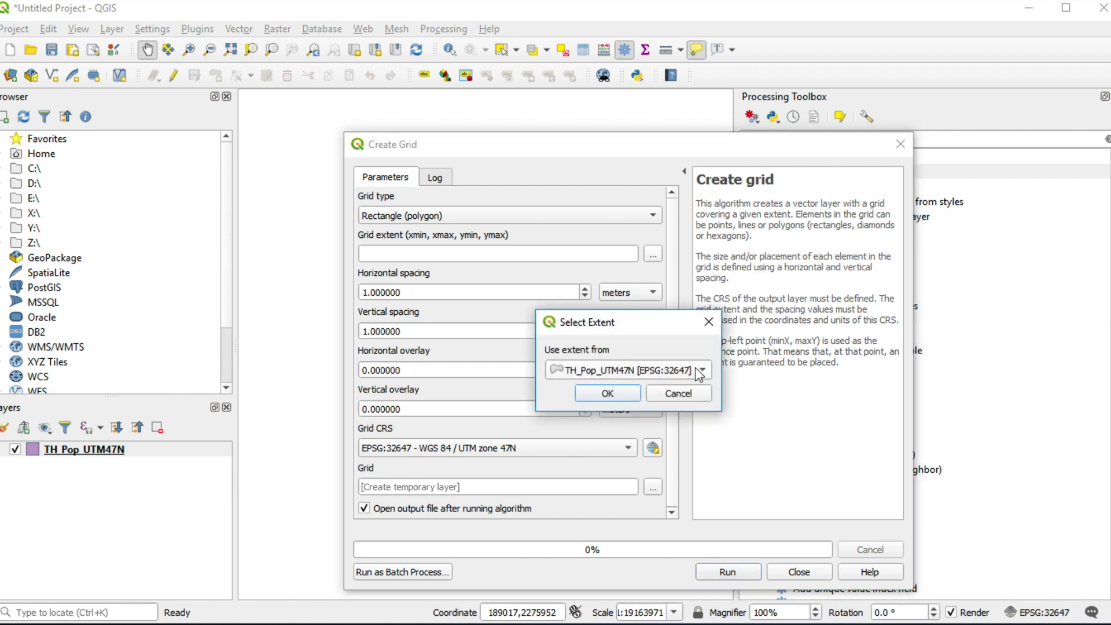
left_click(647, 382)
left_click(607, 393)
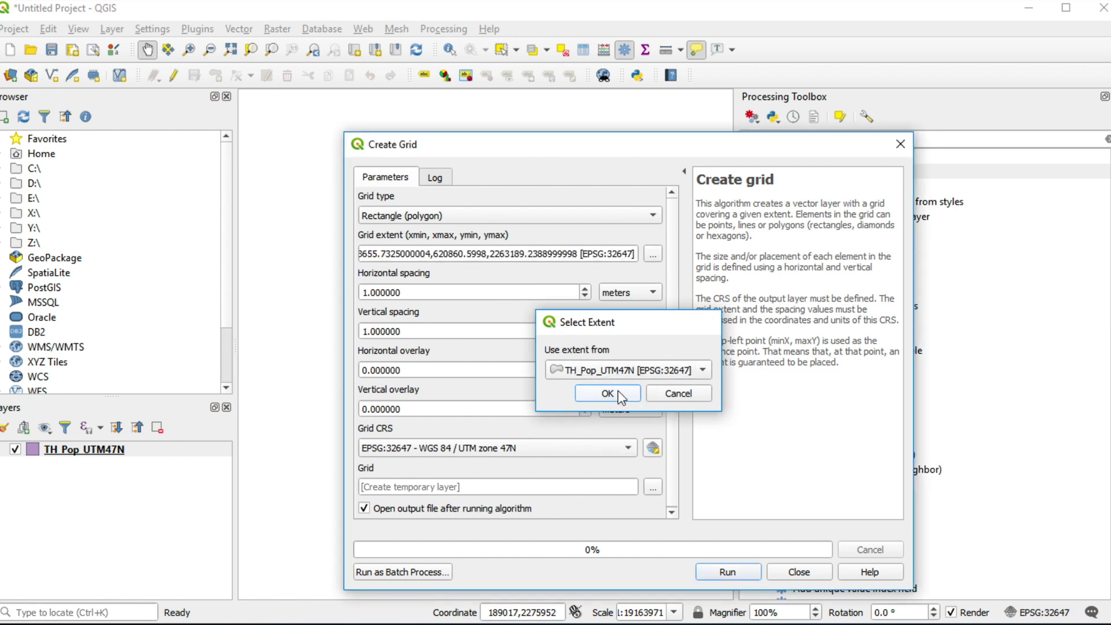
Step: Set horizontal and vertical spacing to 50 kilometres and run the grid creation
double_click(507, 299)
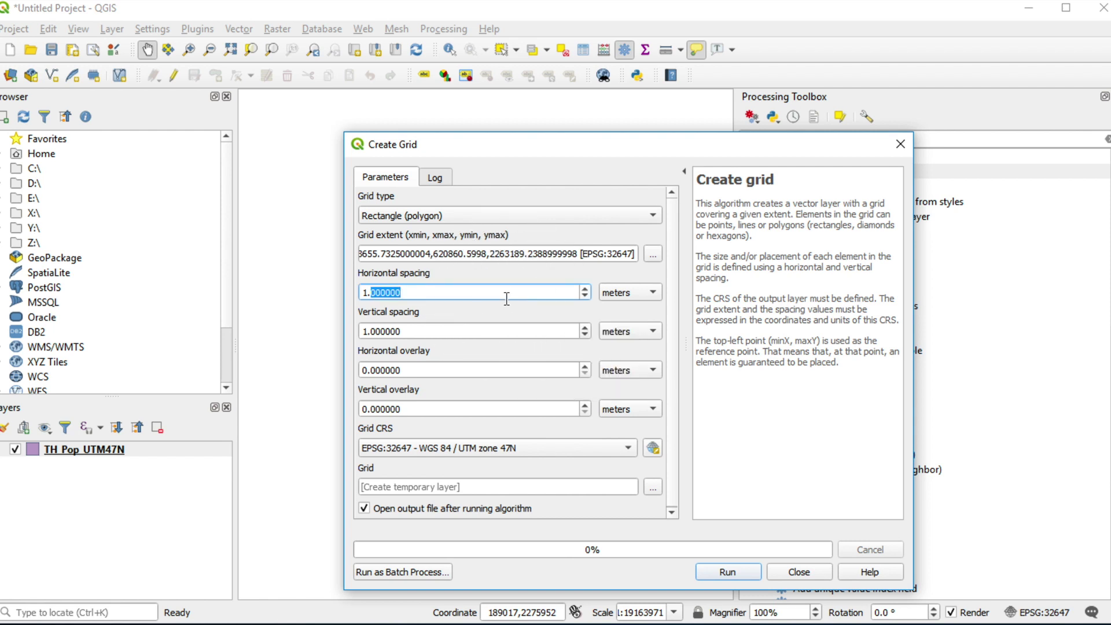
left_click(507, 298)
left_click_drag(514, 296, 278, 277)
type("50")
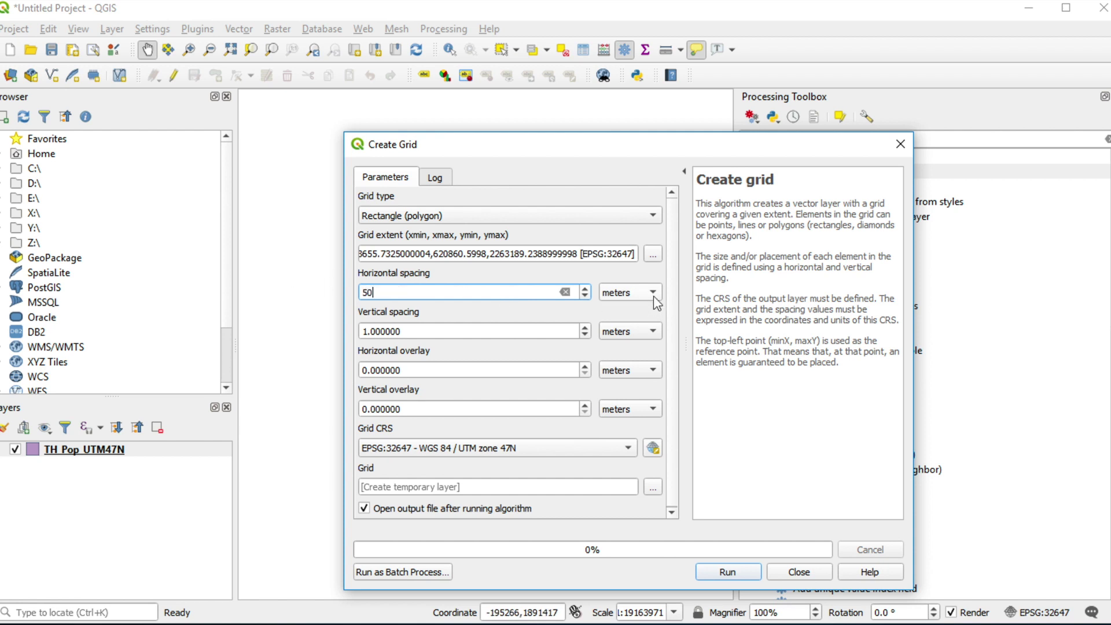
left_click(654, 295)
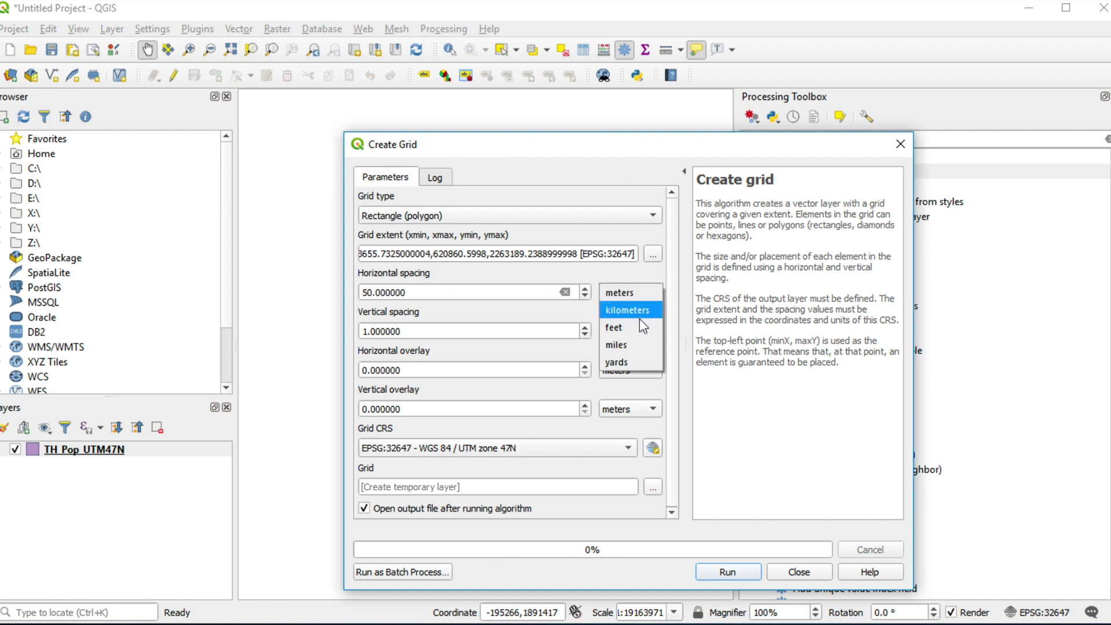
left_click(636, 311)
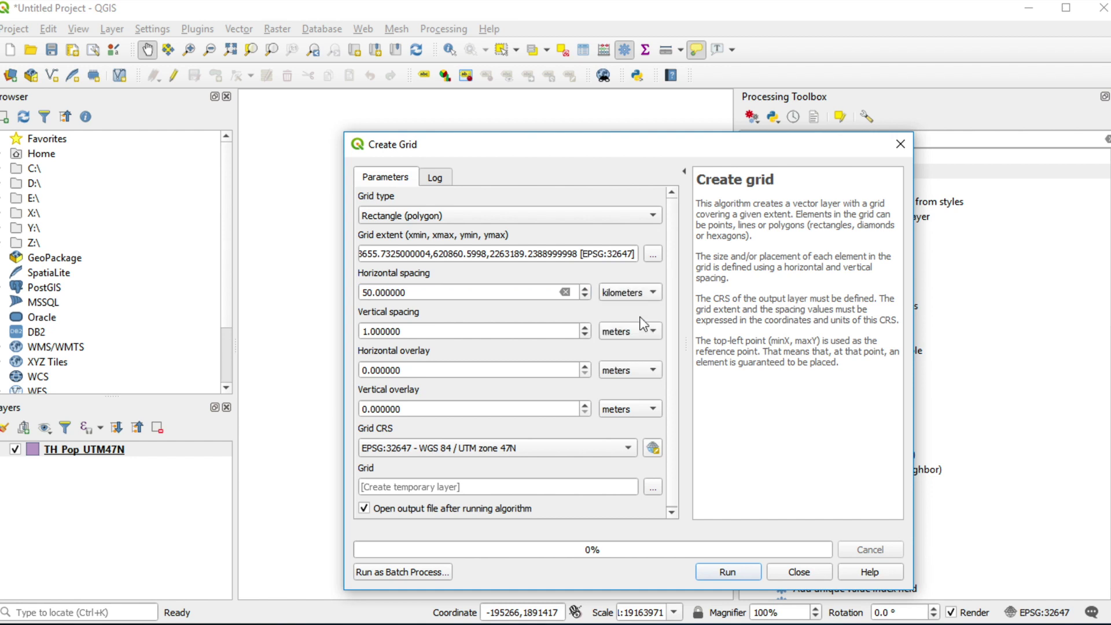
double_click(534, 331)
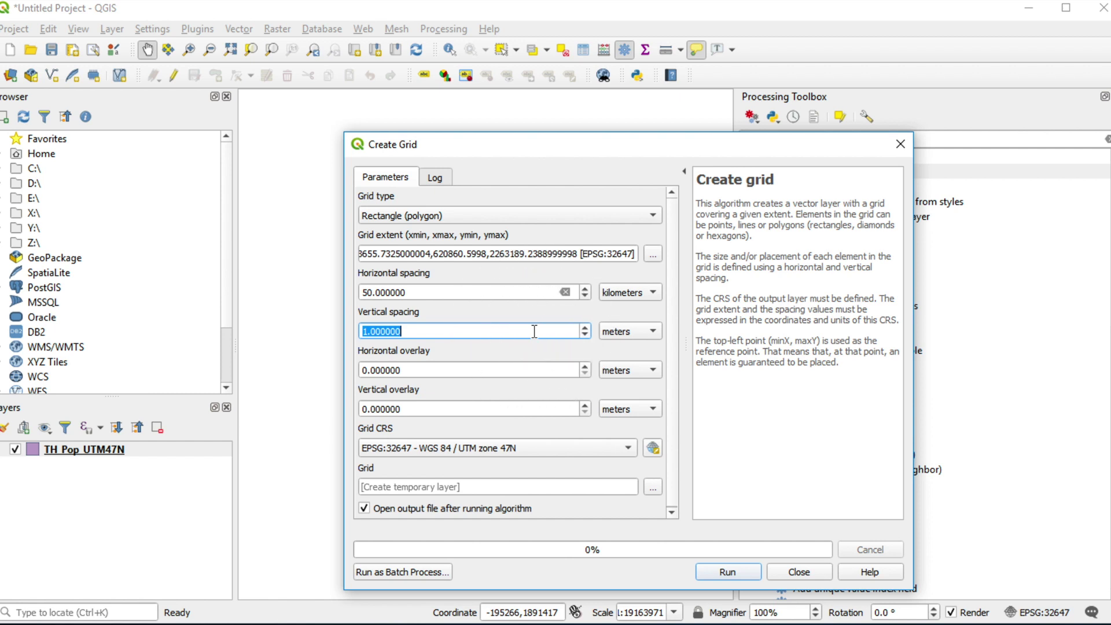
type("50")
left_click(654, 332)
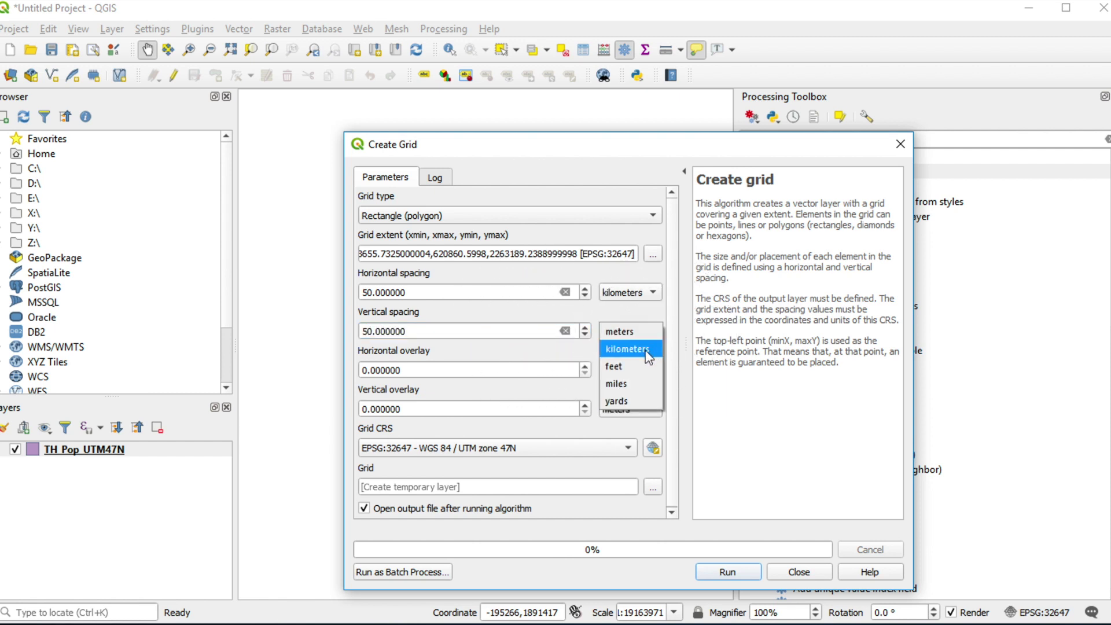
left_click(648, 351)
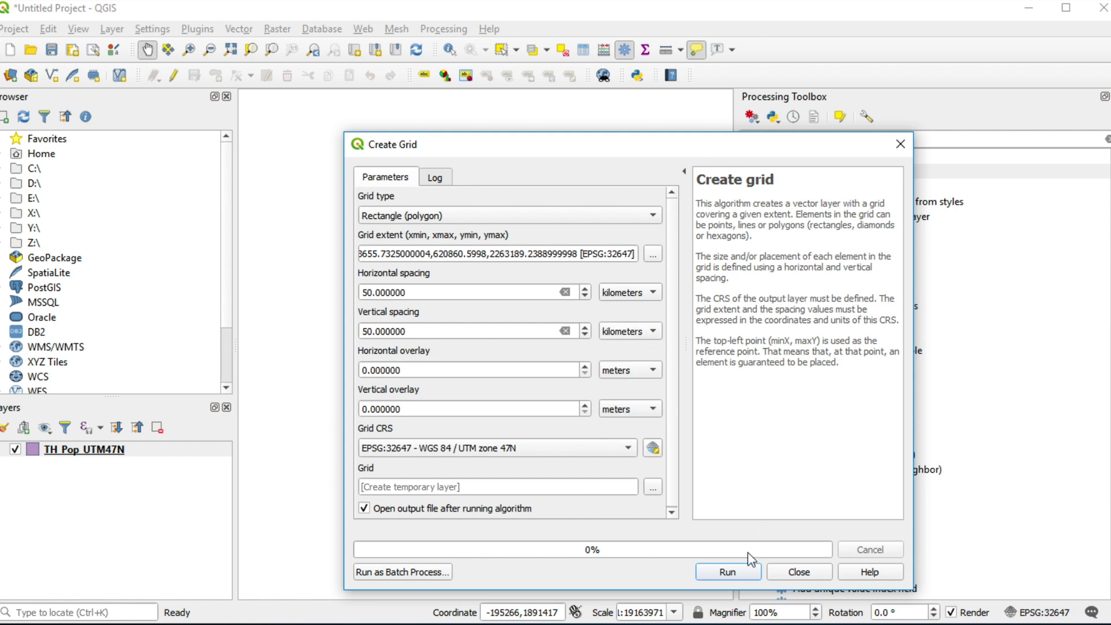
left_click(736, 573)
left_click(736, 573)
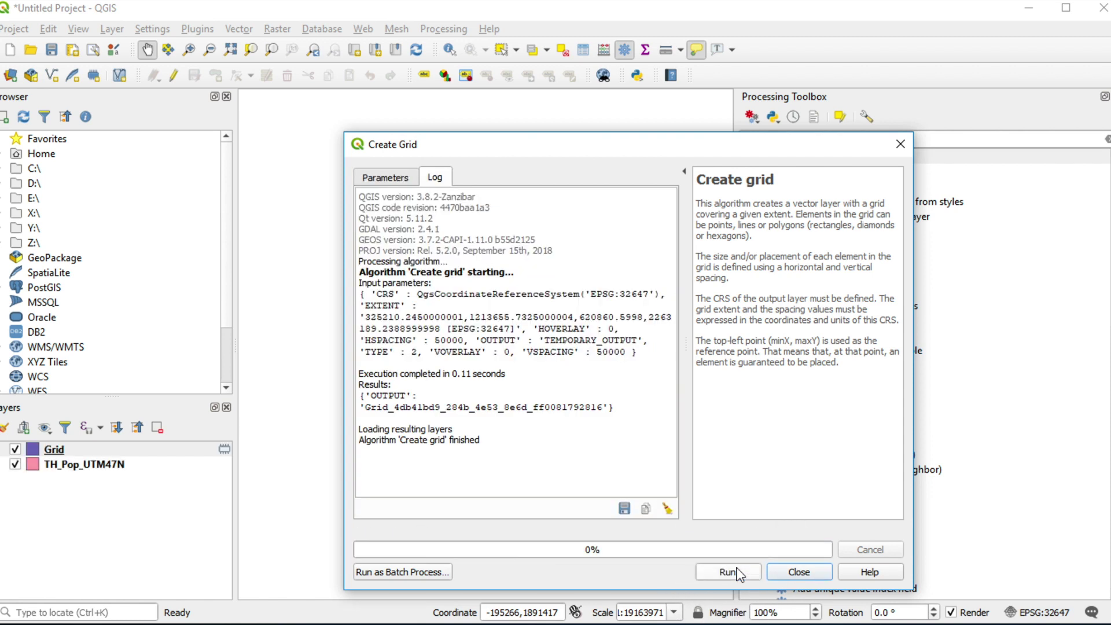
left_click(794, 574)
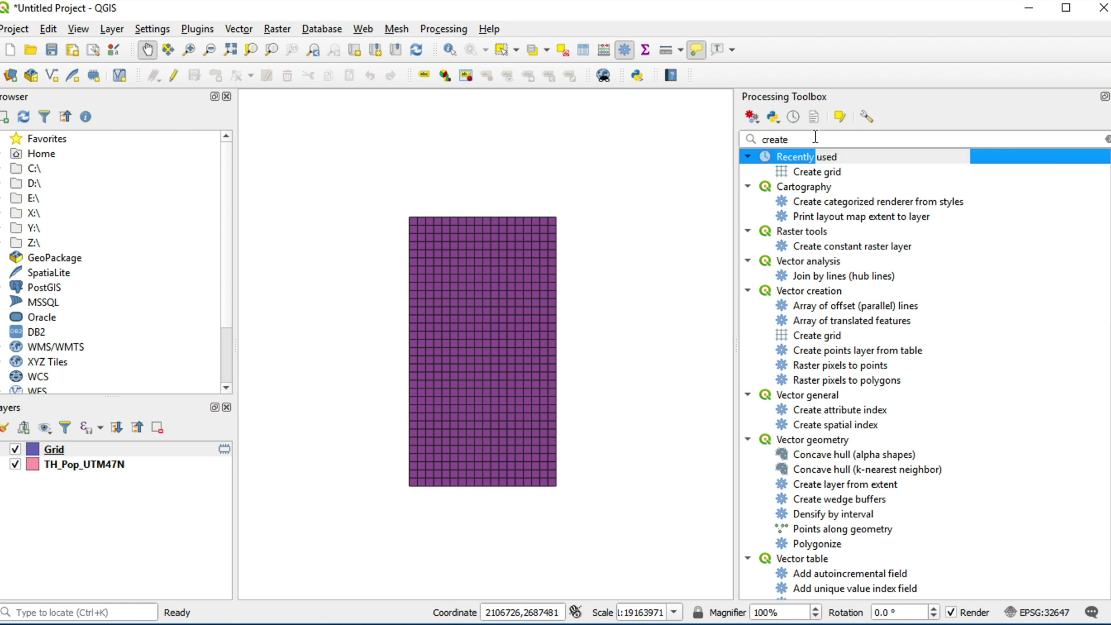
Step: Search the toolbox for 'join attributes by location' and open that tool
double_click(815, 137)
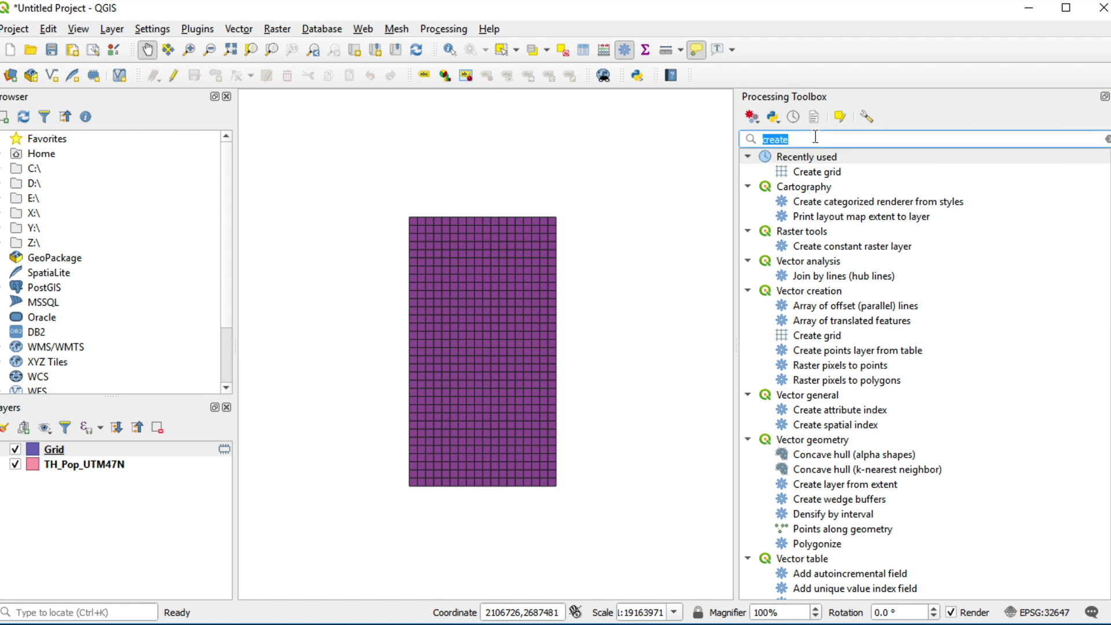
double_click(816, 137)
double_click(816, 136)
type("join")
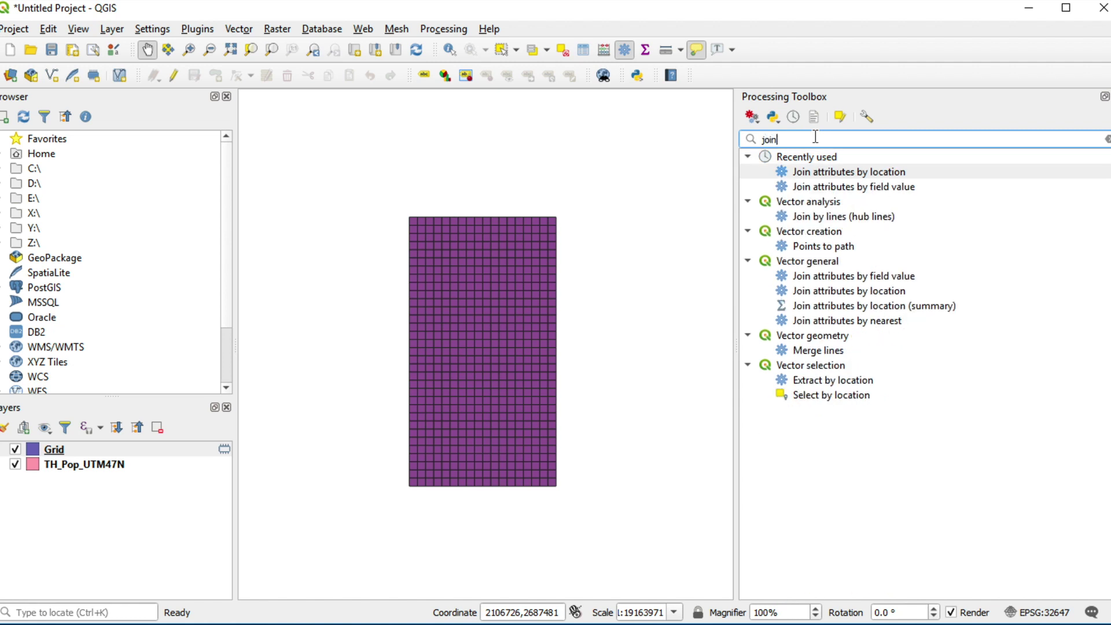
type(" att")
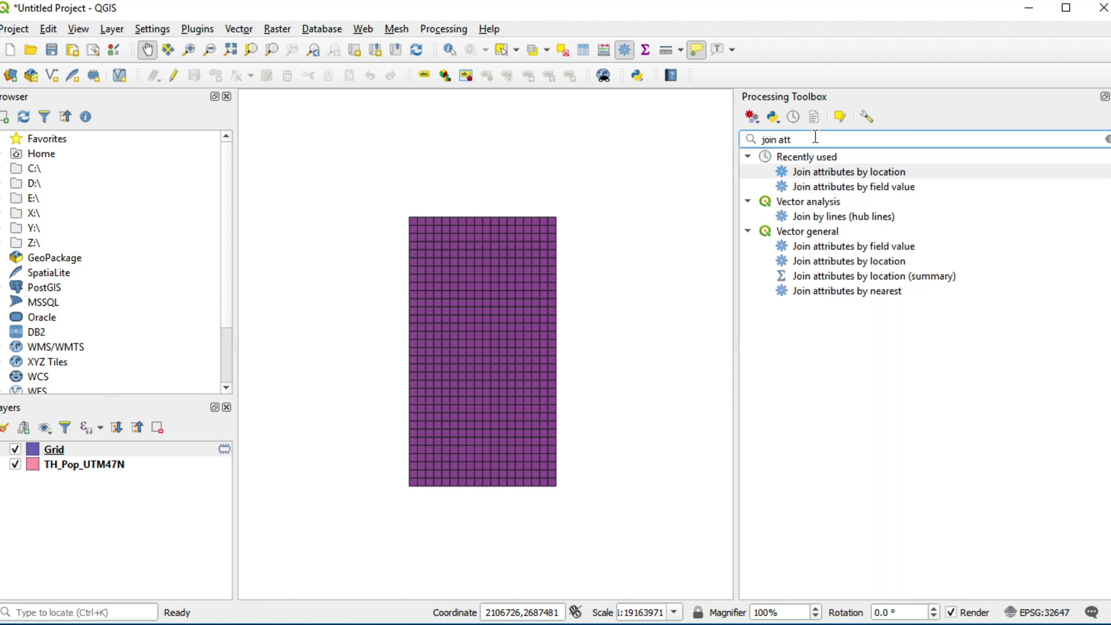
type("ributes b")
key("BackSpace")
type("by locatio")
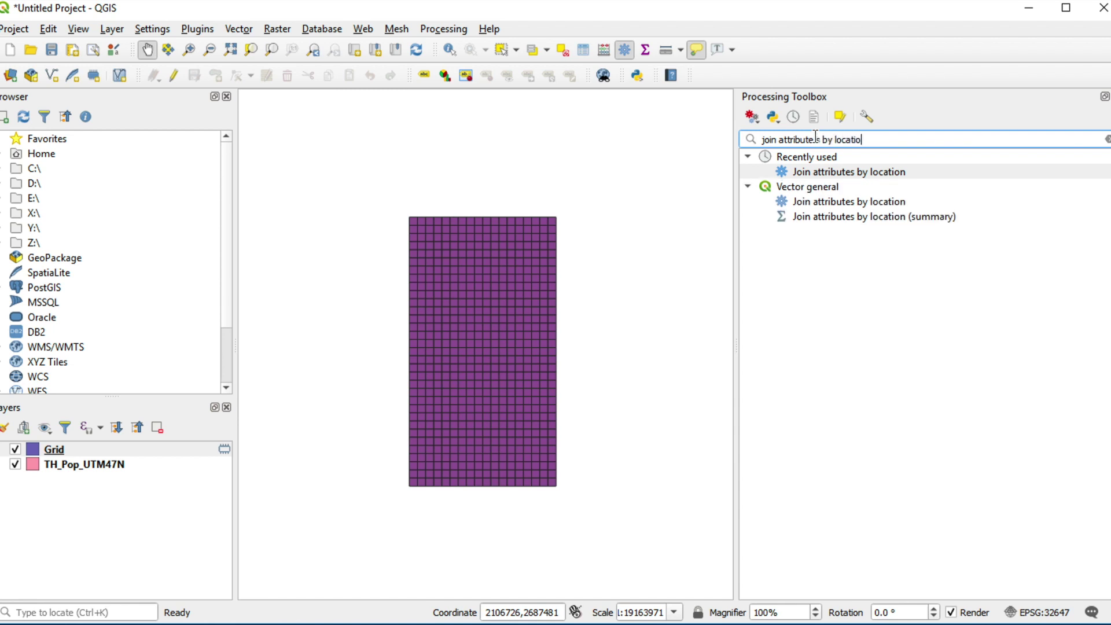
type("n")
left_click(881, 172)
left_click(880, 172)
double_click(882, 173)
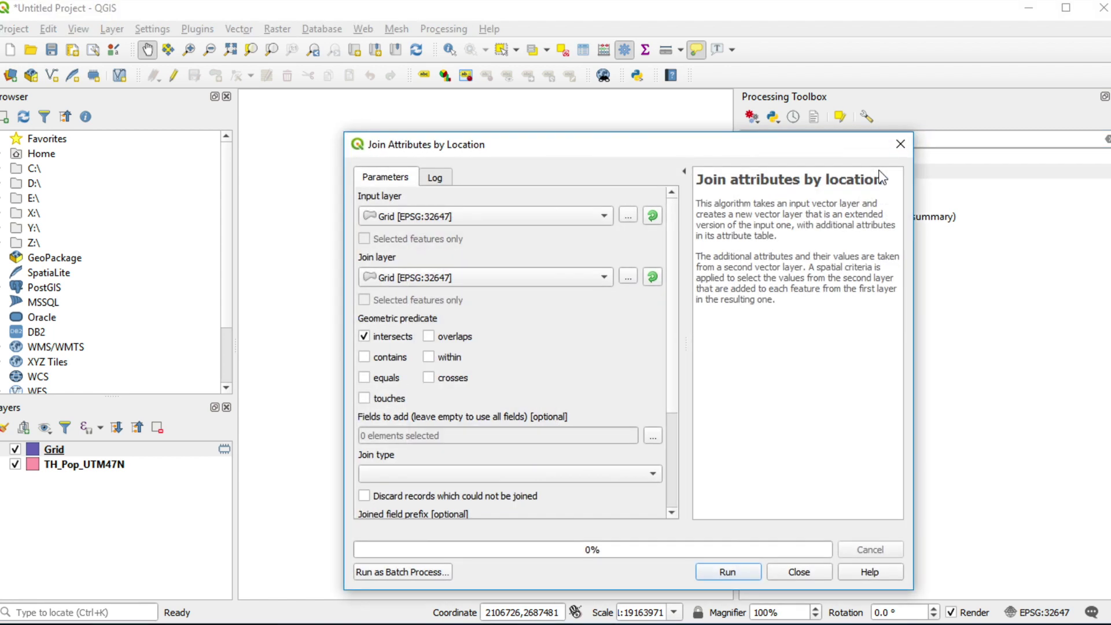
Step: Join from TH_Pop_UTM47N onto Grid, keeping only the first matching feature's attributes
left_click(603, 282)
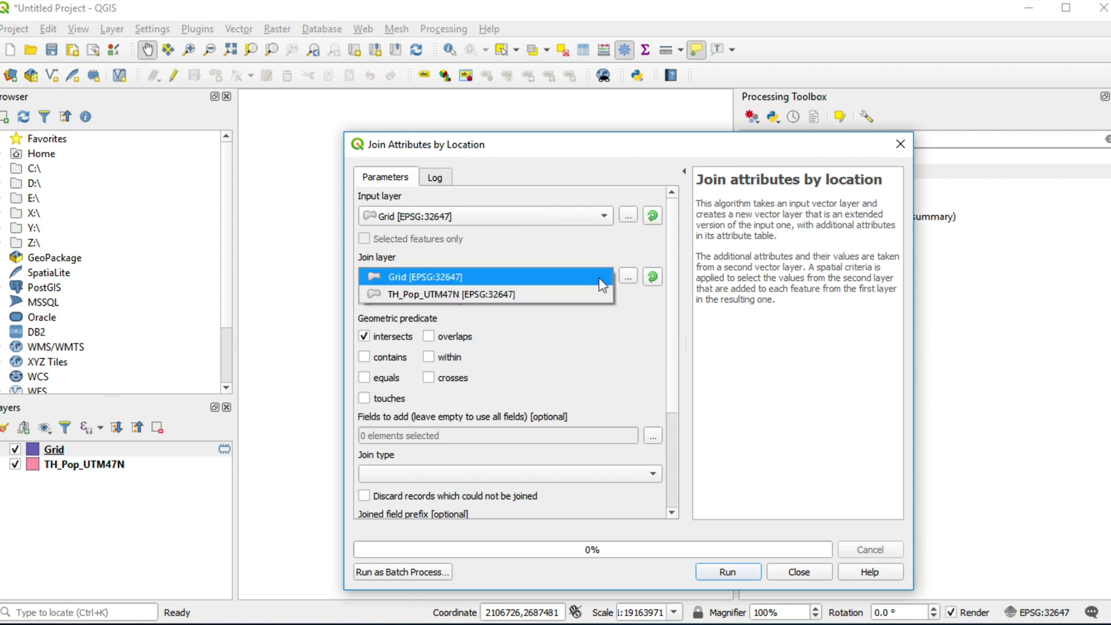
left_click(515, 295)
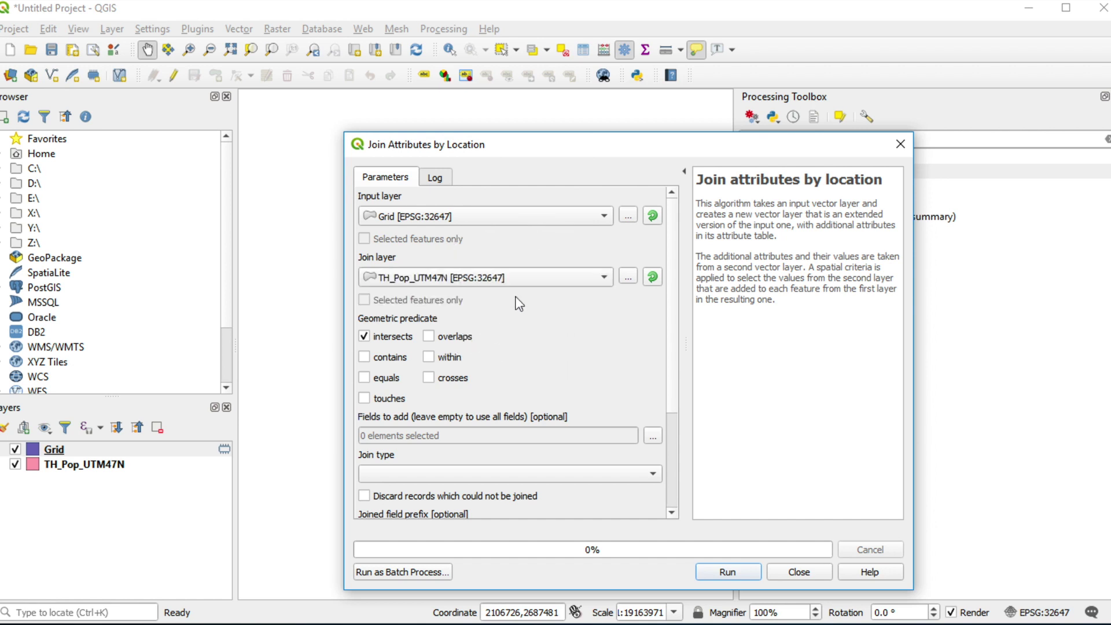
left_click(650, 474)
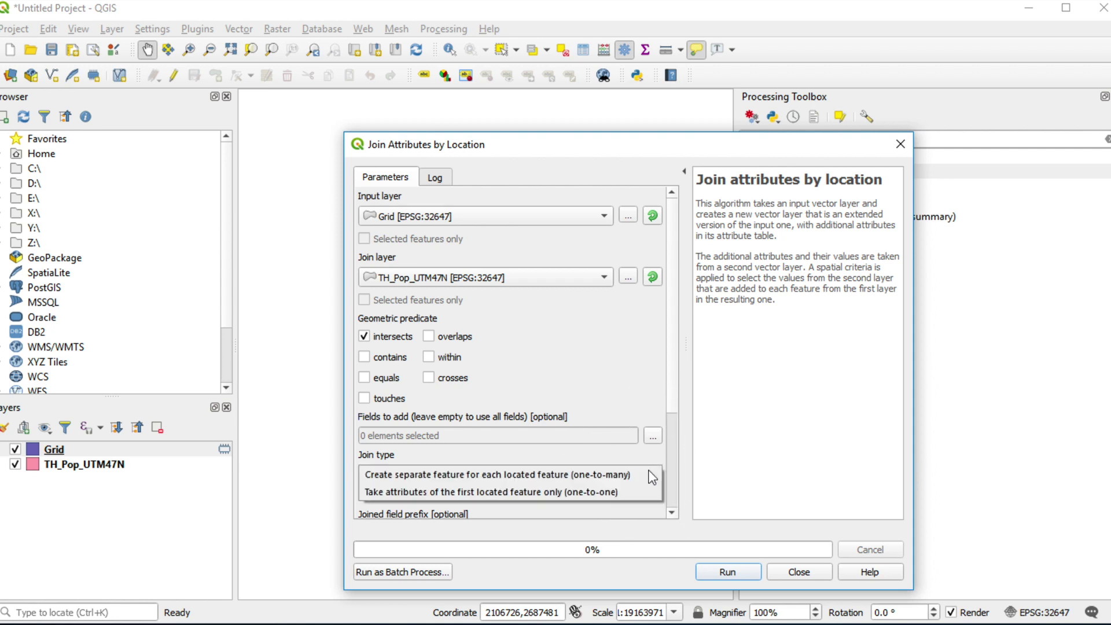
left_click(617, 489)
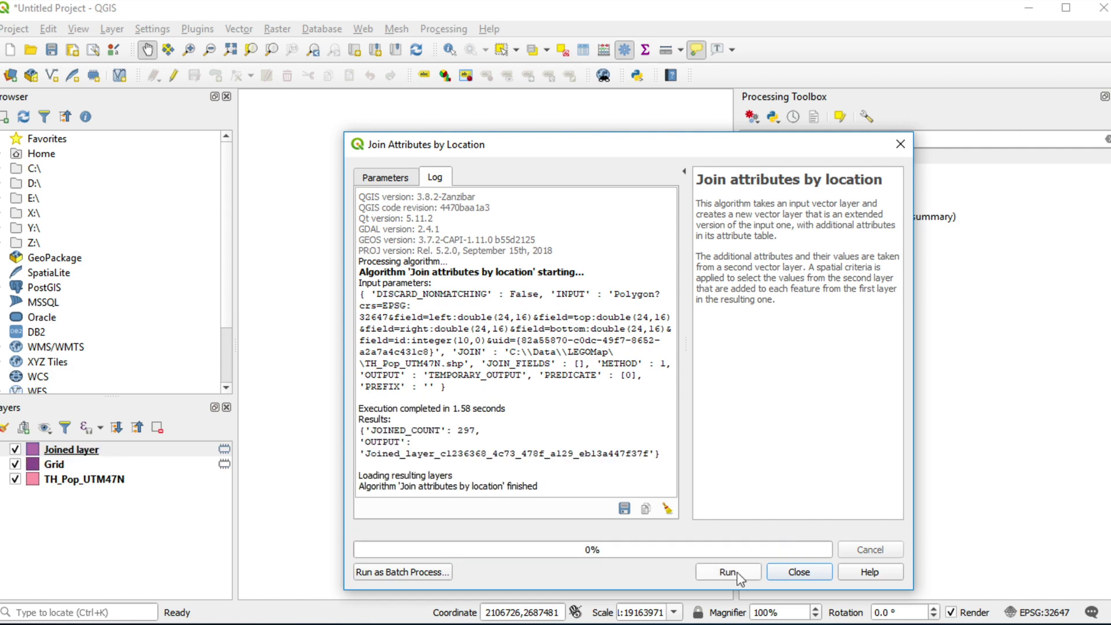
left_click(813, 576)
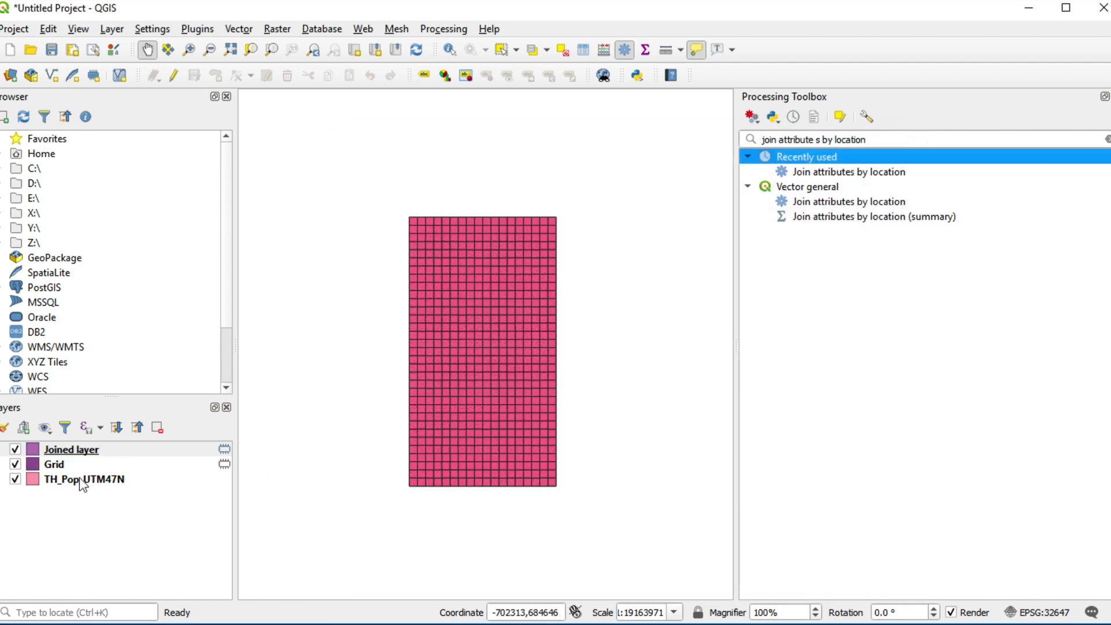
Step: Remove the TH_Pop_UTM47N layer from the project, then start removing the Grid layer
left_click(63, 484)
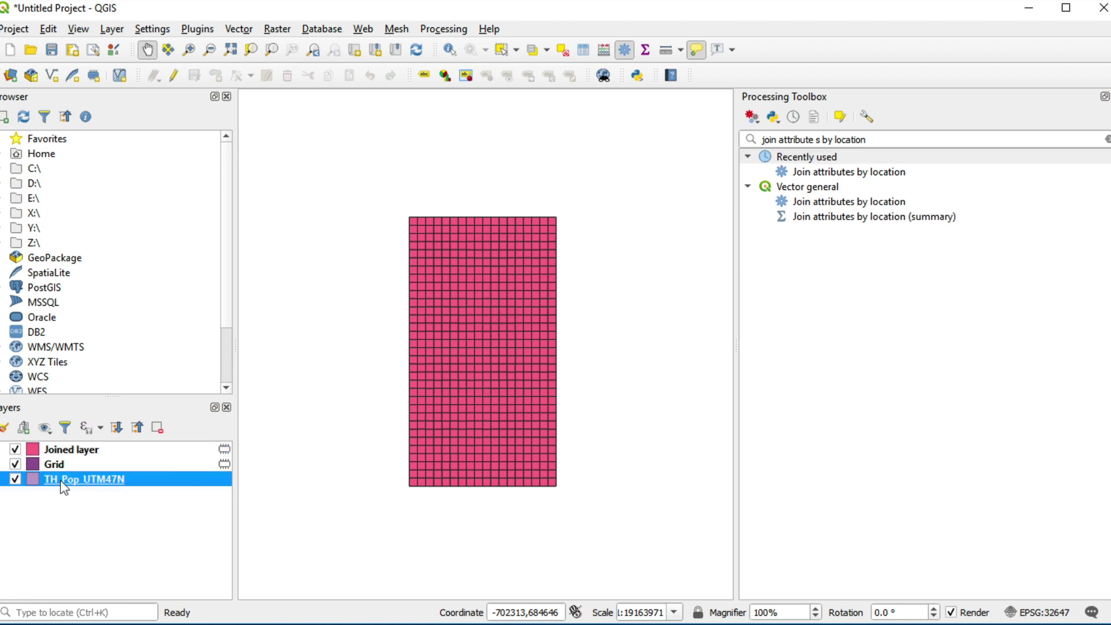
right_click(64, 484)
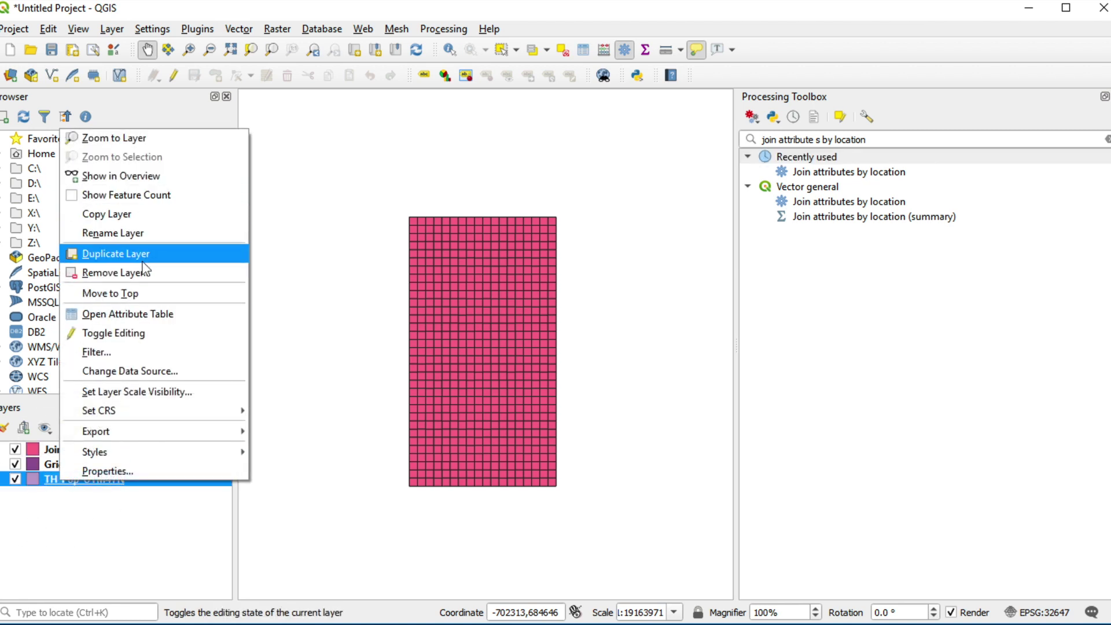
left_click(116, 272)
left_click(529, 338)
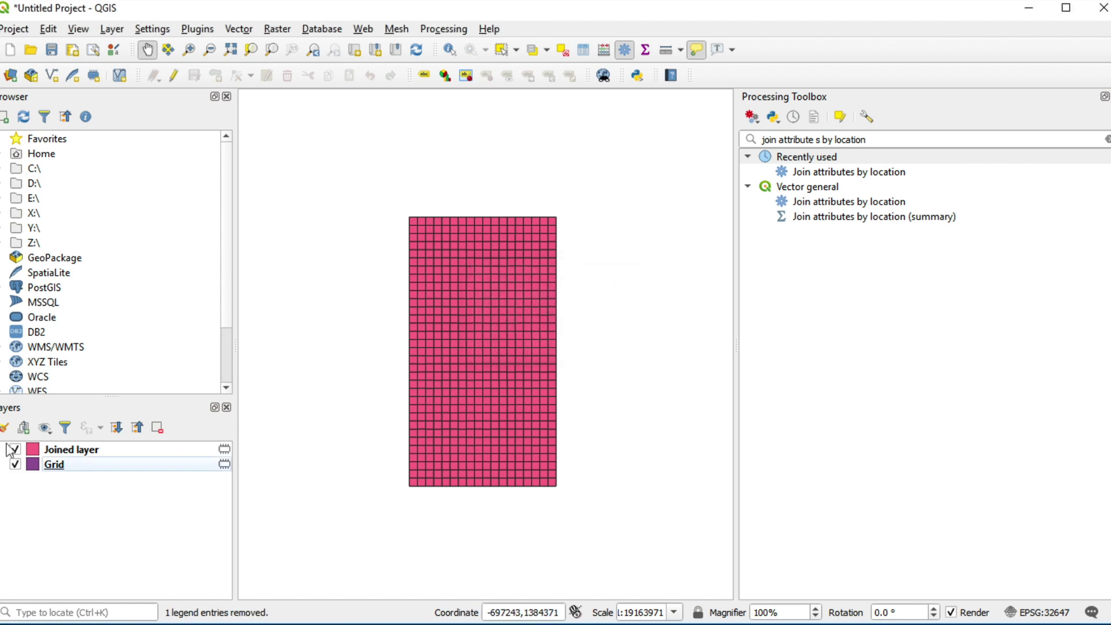
right_click(55, 466)
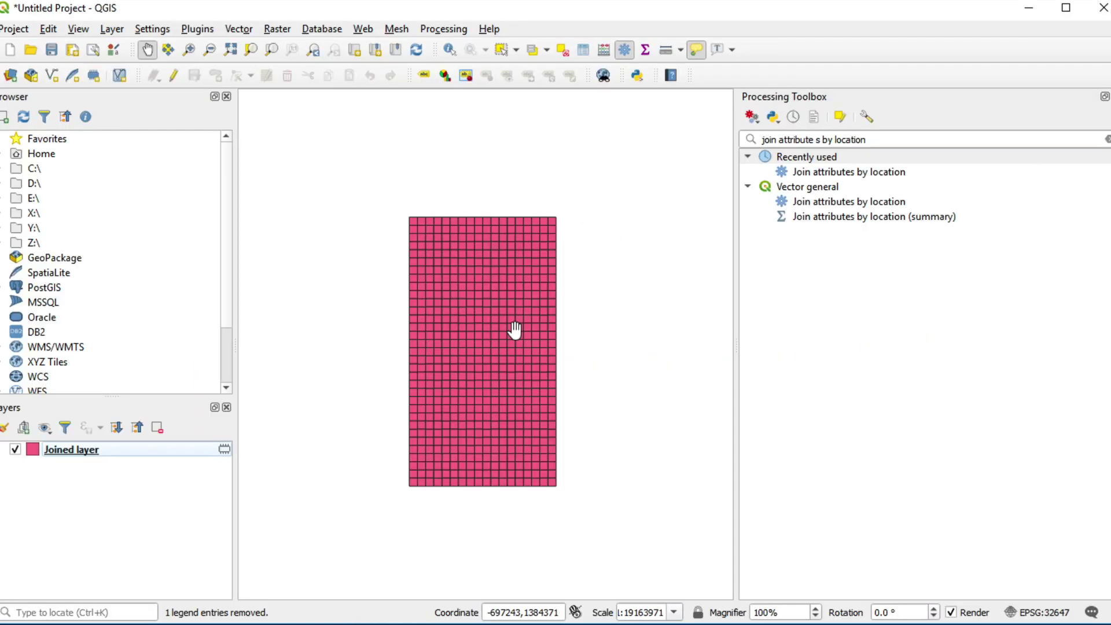
Step: Filter the Joined layer's attribute table to rows where region_en is NULL
right_click(90, 454)
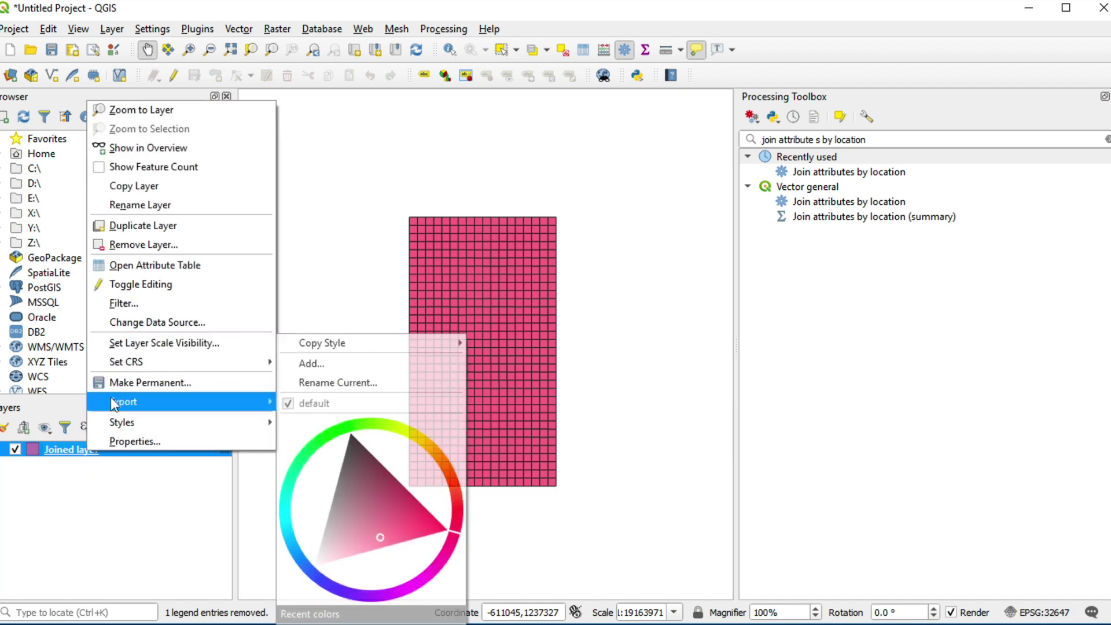
left_click(197, 269)
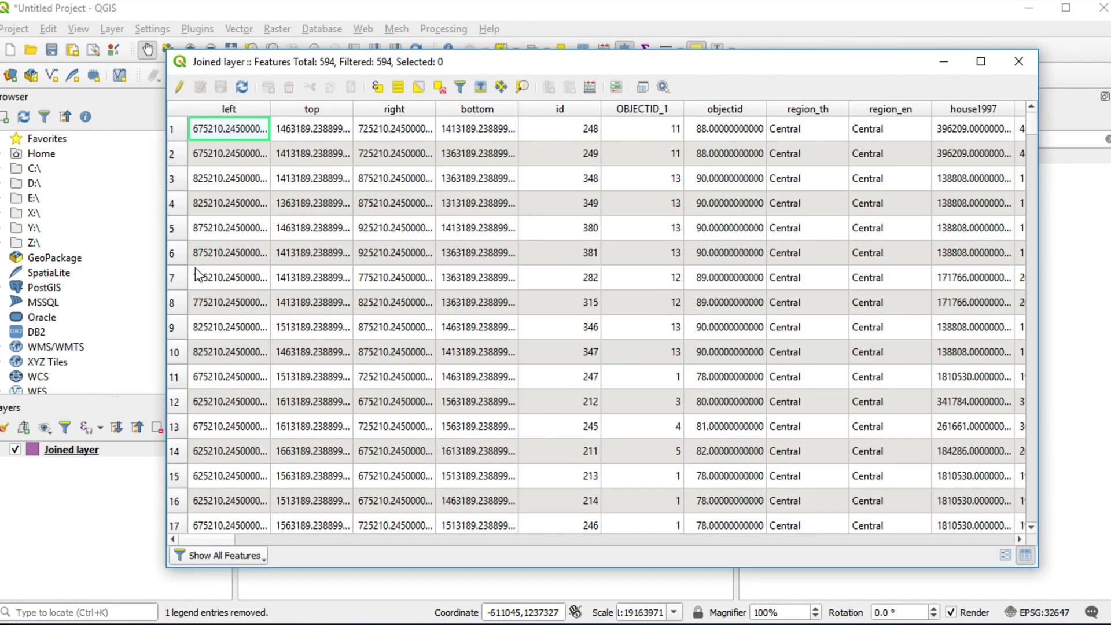
left_click(258, 557)
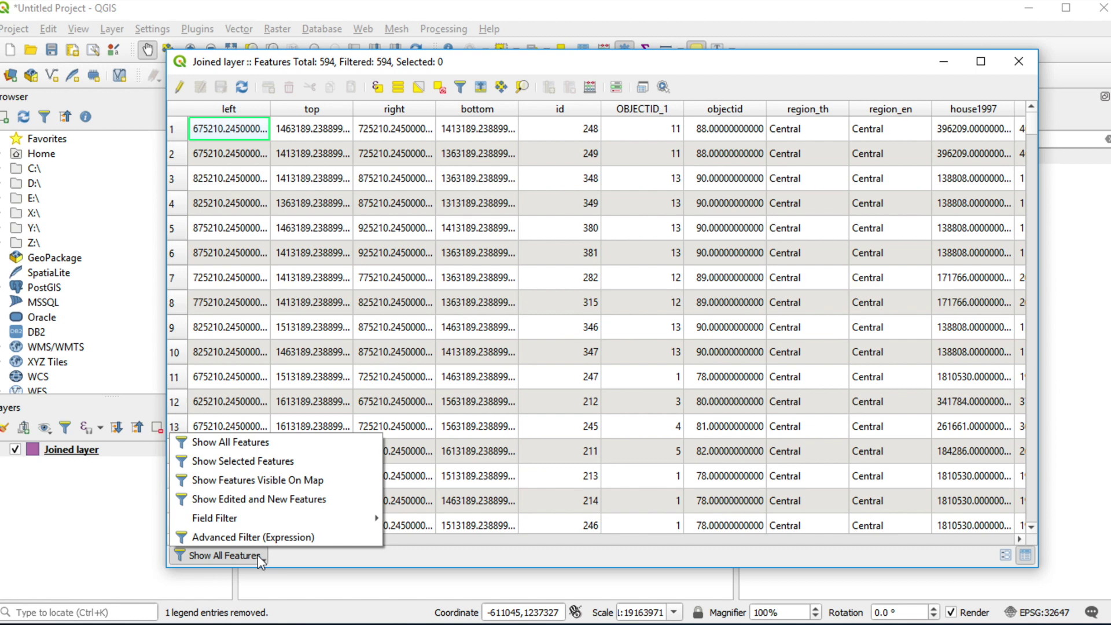
mouse_move(307, 518)
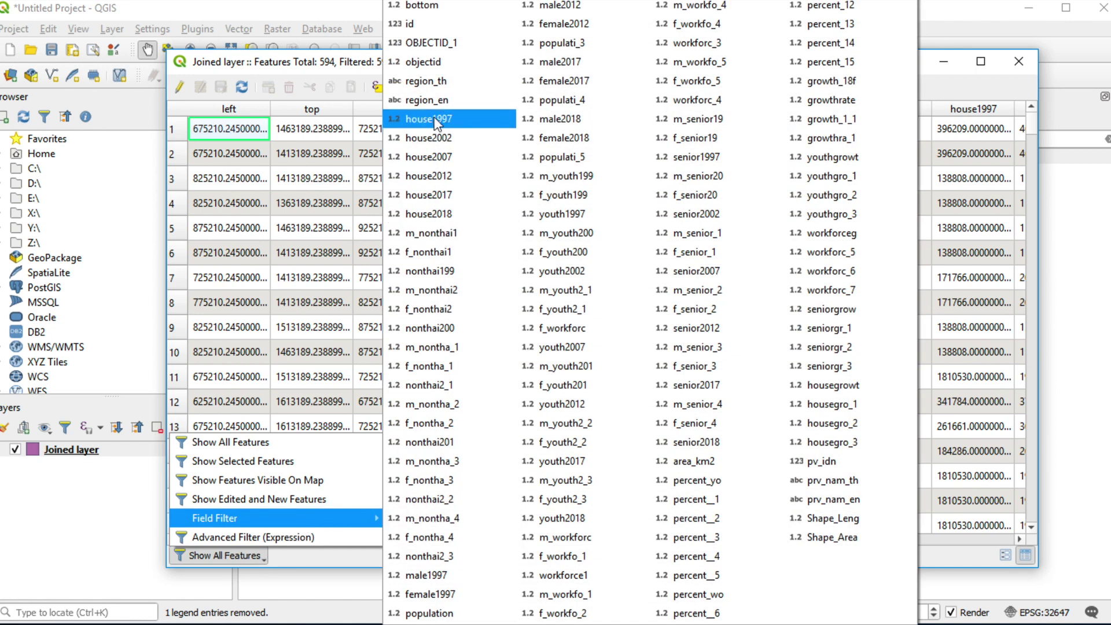
left_click(444, 102)
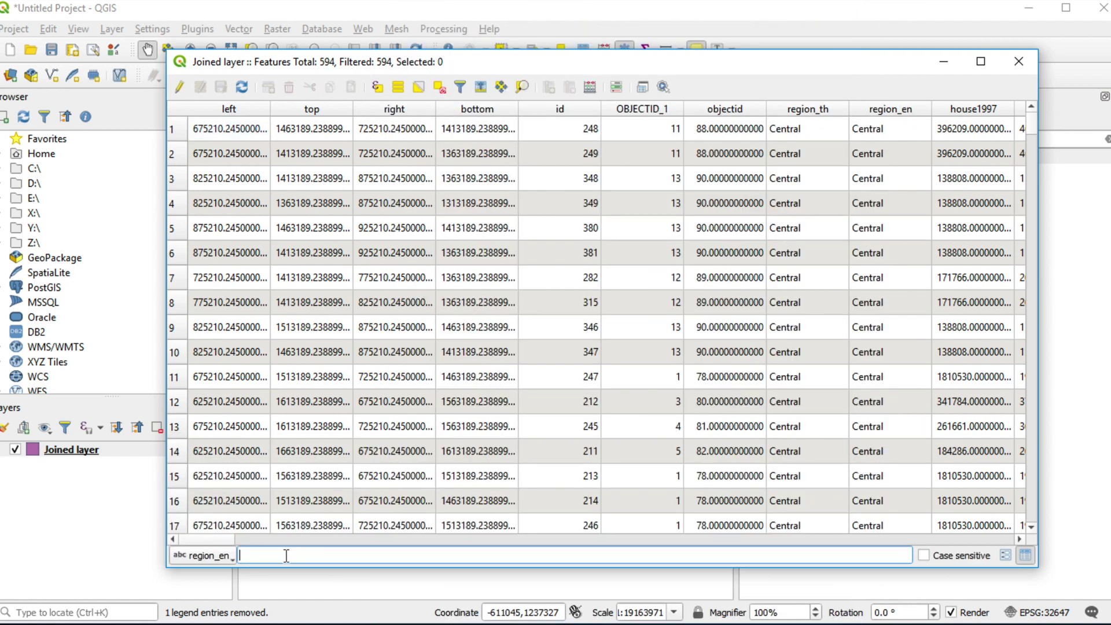
left_click(286, 556)
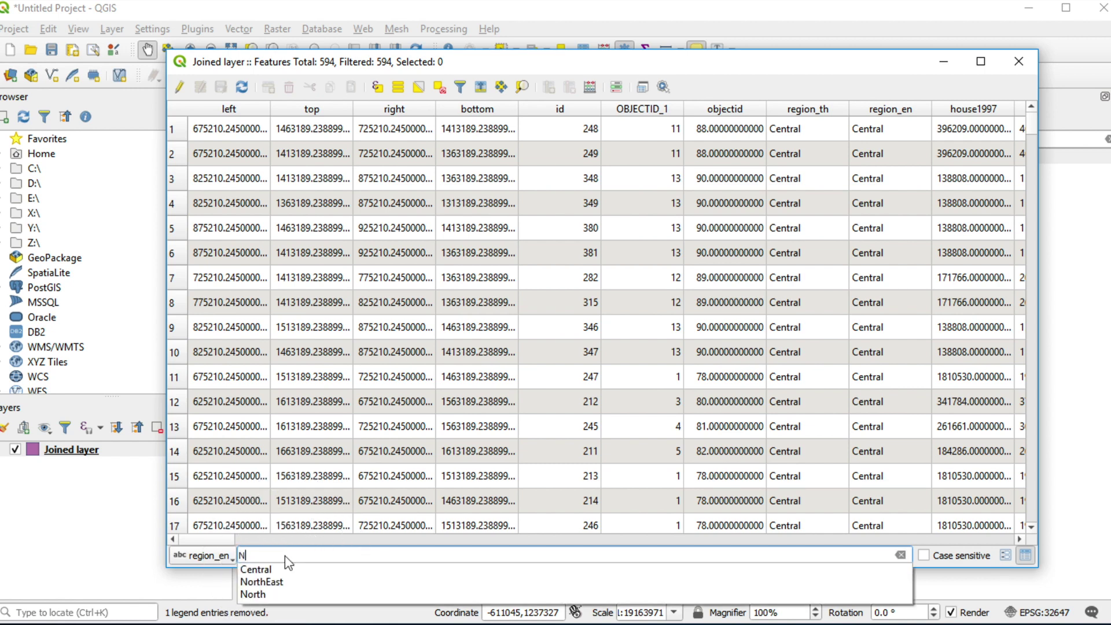
type("NULL")
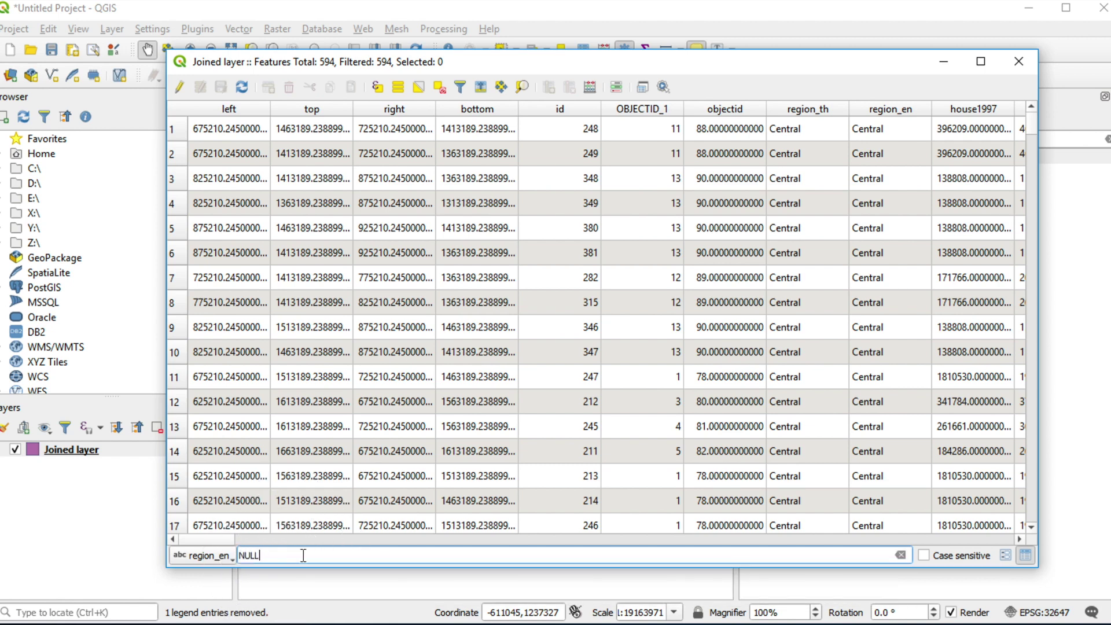
key("Return")
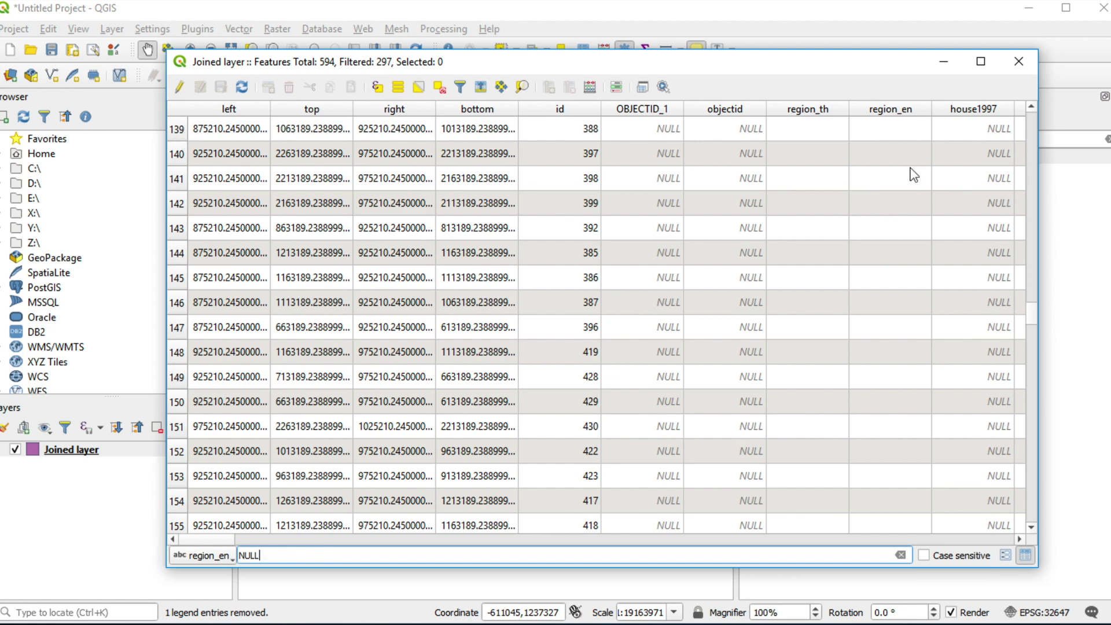
Step: Select all 297 filtered NULL-region rows
left_click_drag(1029, 312, 1029, 116)
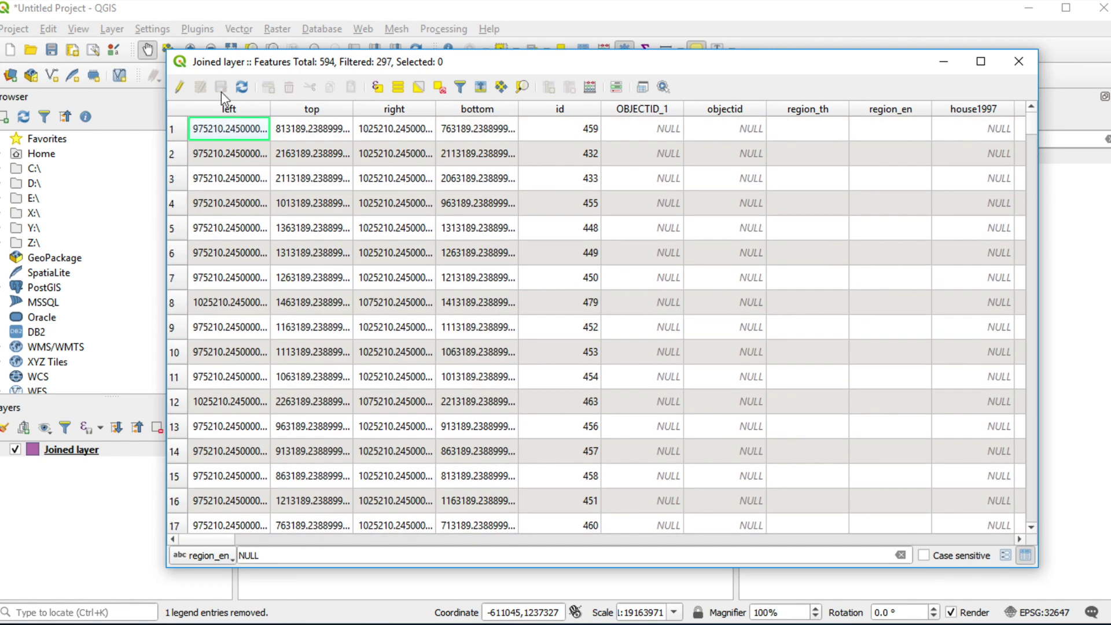
left_click(176, 127)
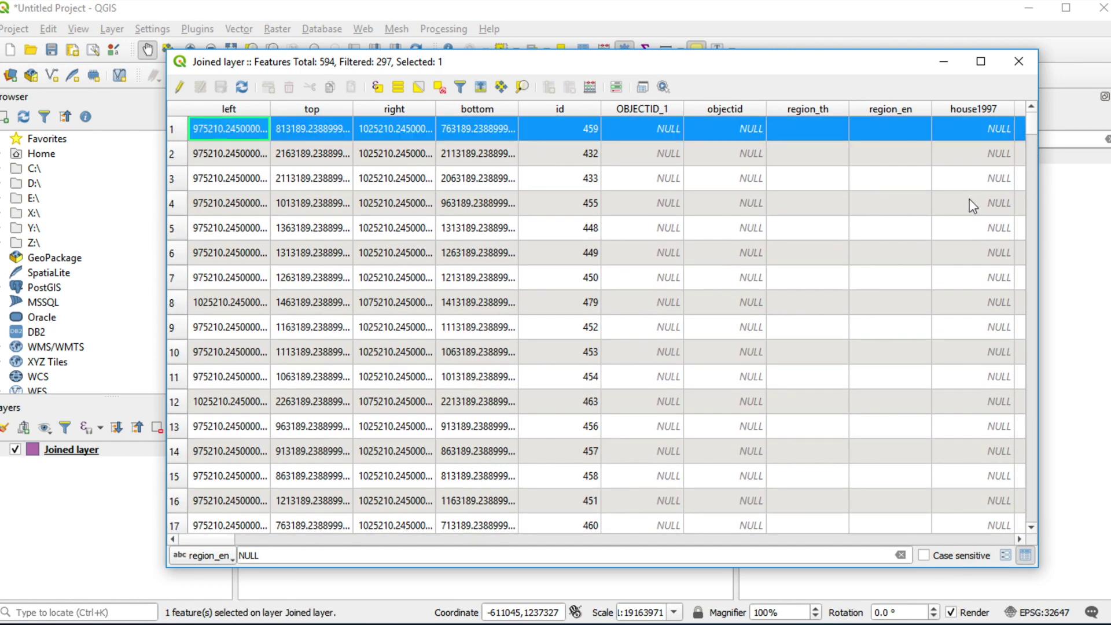
left_click_drag(1031, 126, 1020, 518)
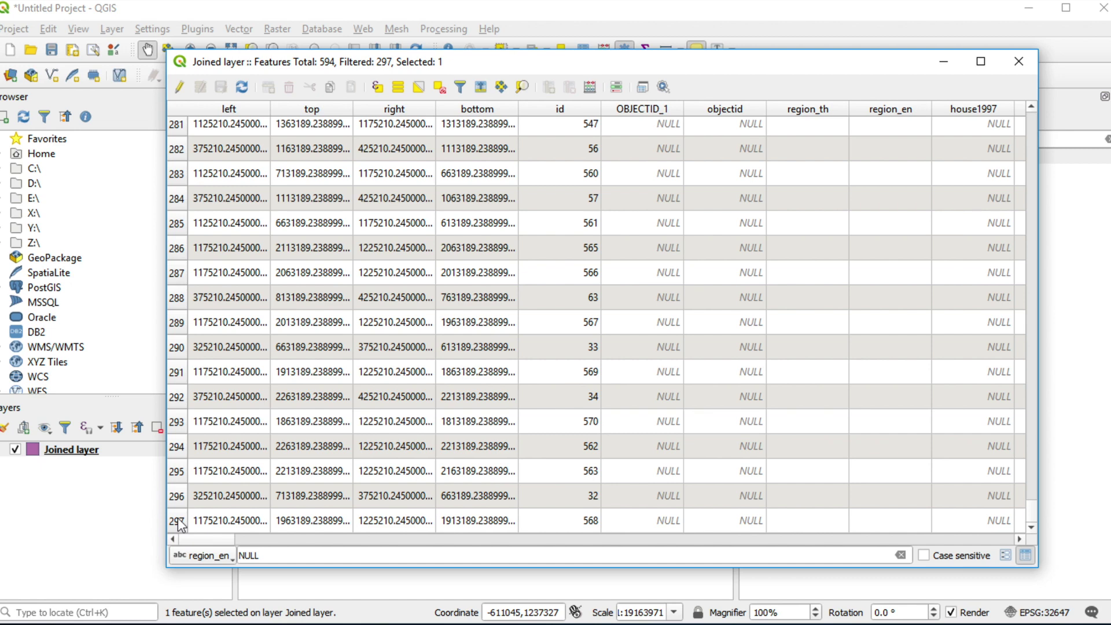
left_click(179, 523, "shift")
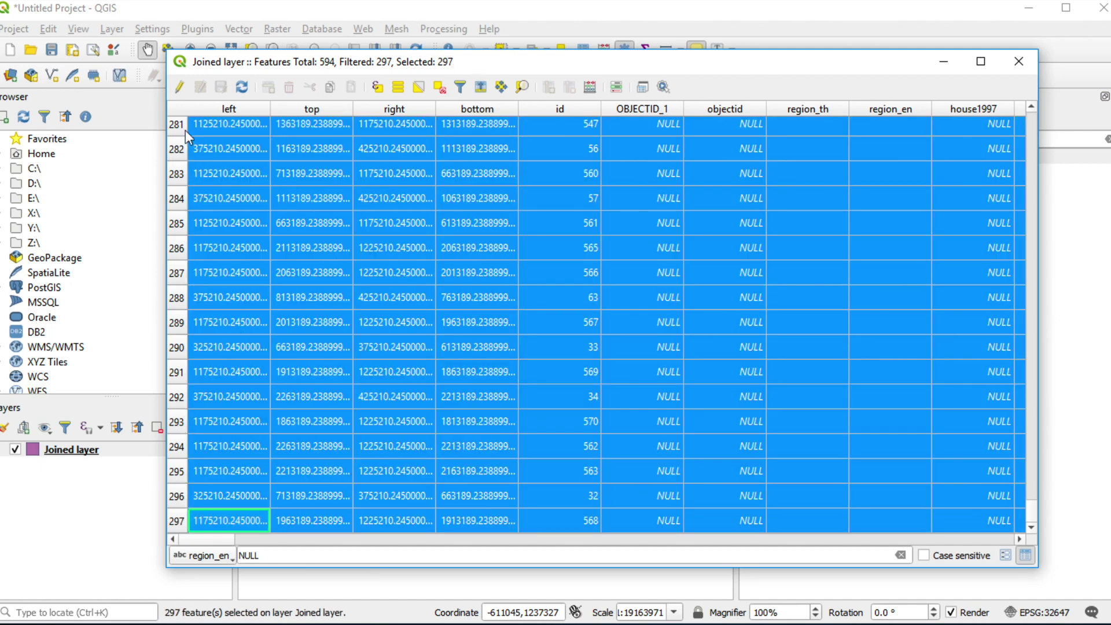
Step: Delete the 297 selected NULL-region cells, save the edit, and show all features again
left_click(178, 90)
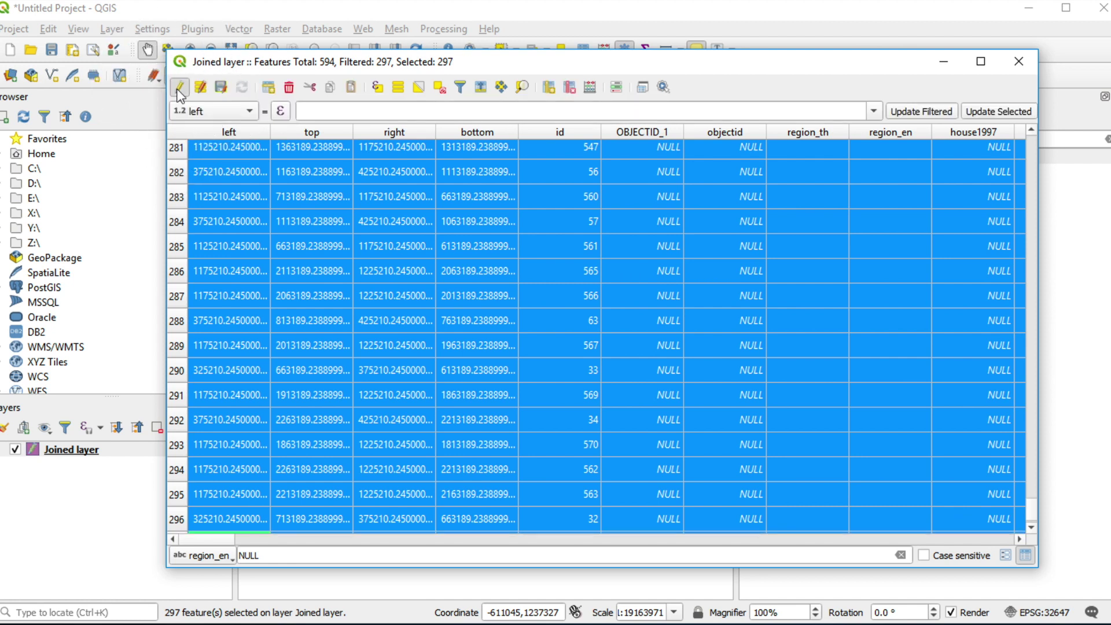
left_click(289, 89)
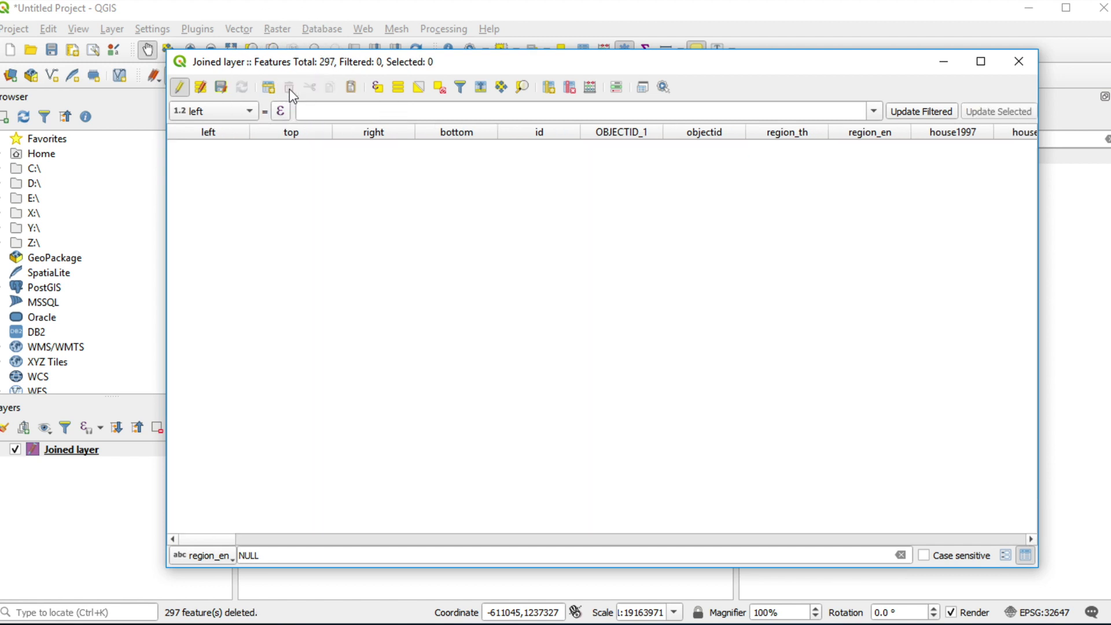
left_click(184, 89)
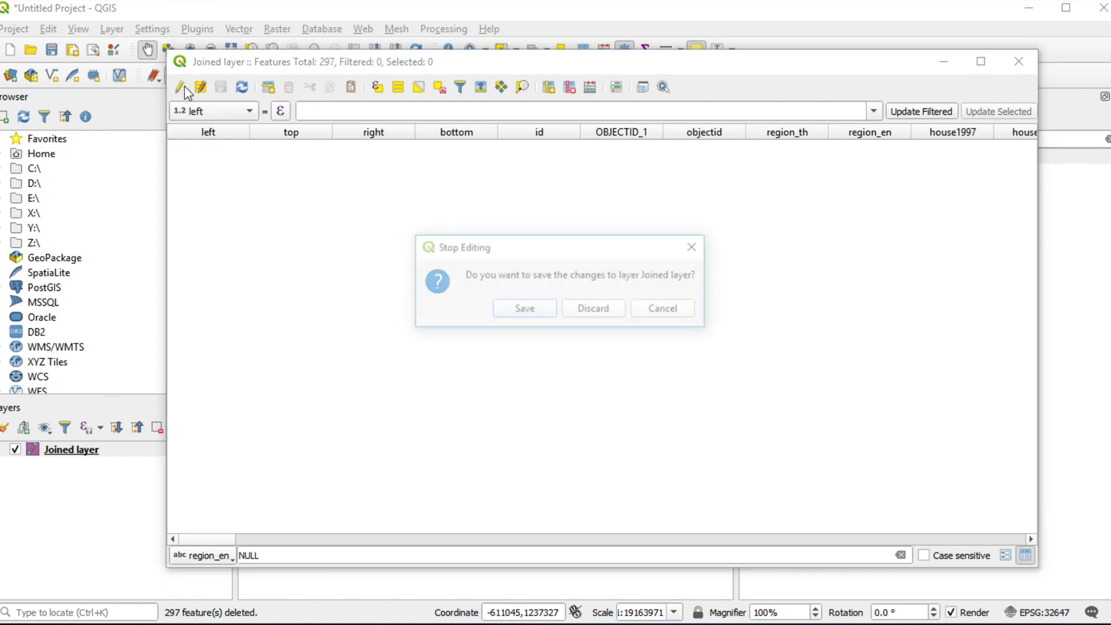
left_click(519, 312)
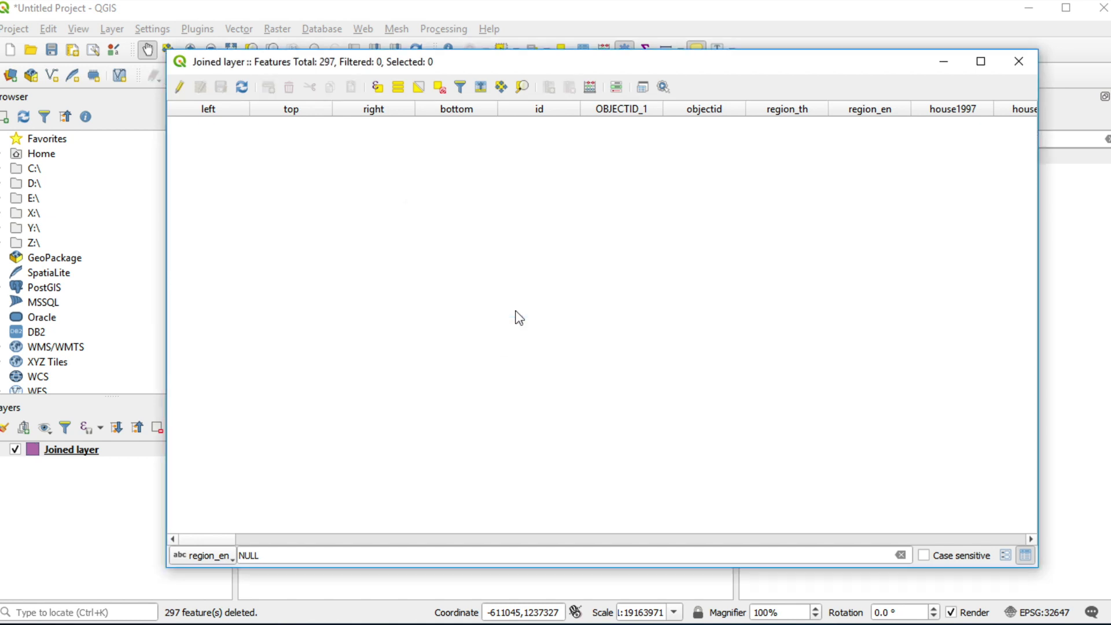
left_click(225, 561)
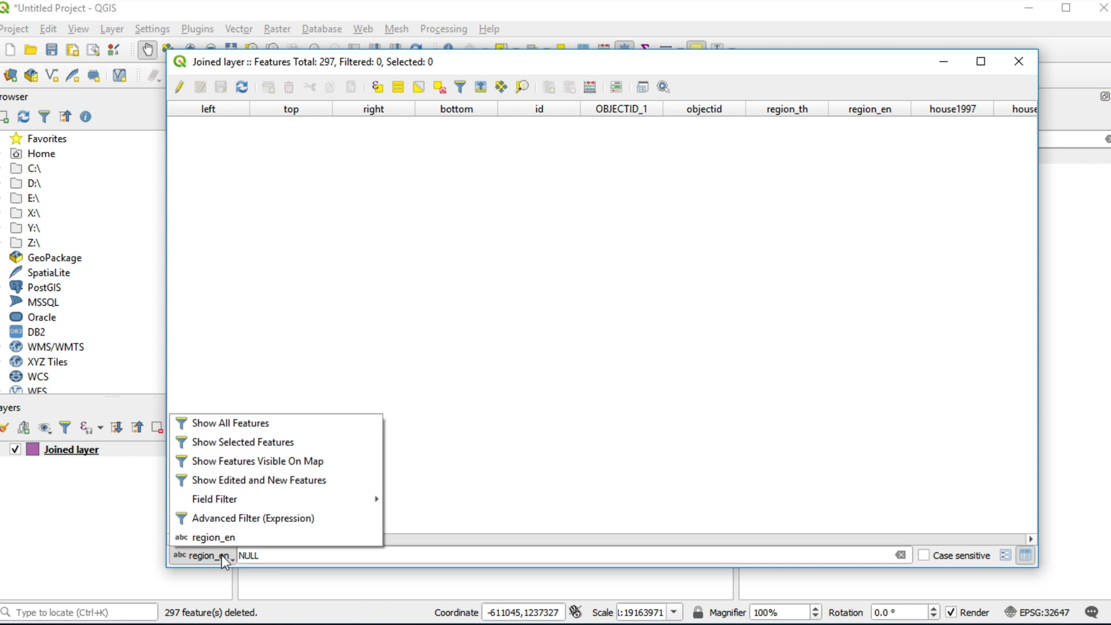
left_click(244, 424)
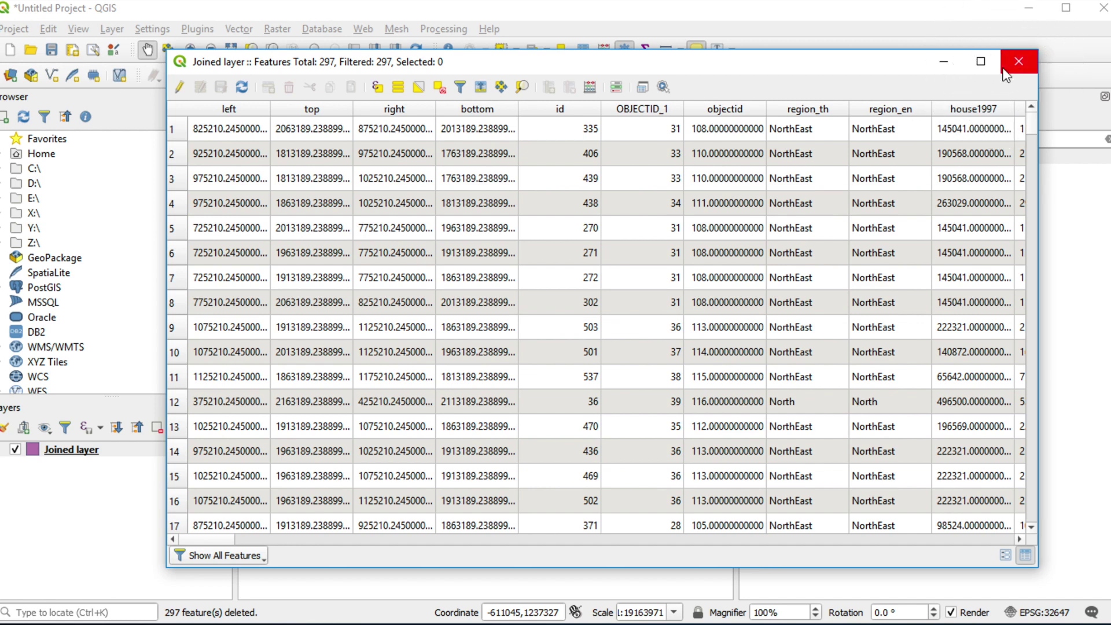
Step: Close the Joined layer's attribute table to return to the map
left_click(1018, 61)
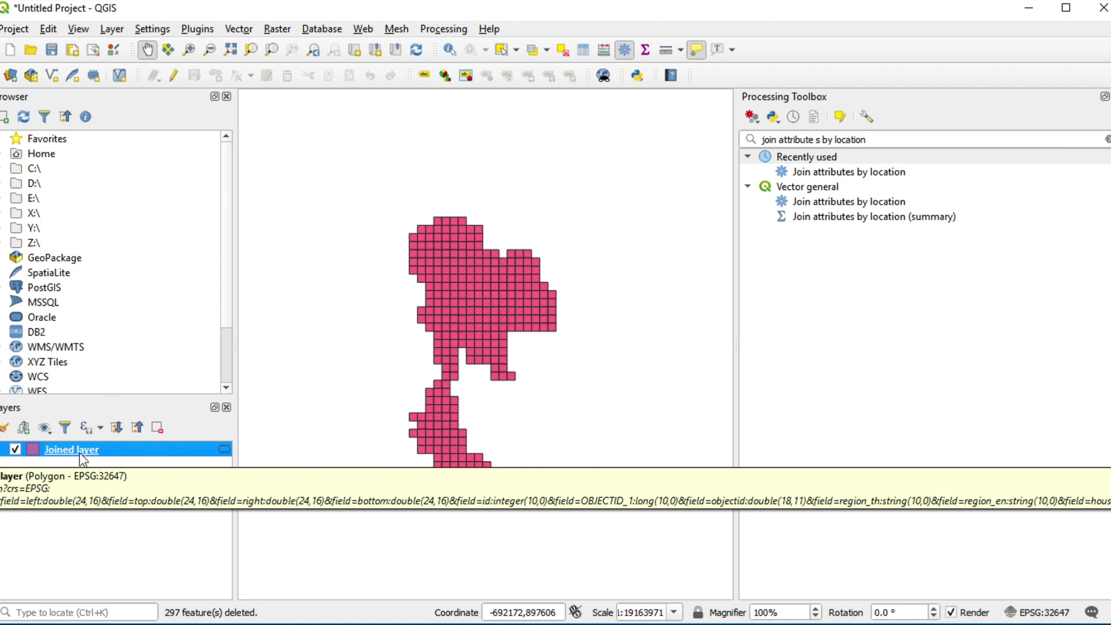
Step: Style the Joined layer as Categorized on region_en, classifying Central, North, NorthEast and South
right_click(79, 453)
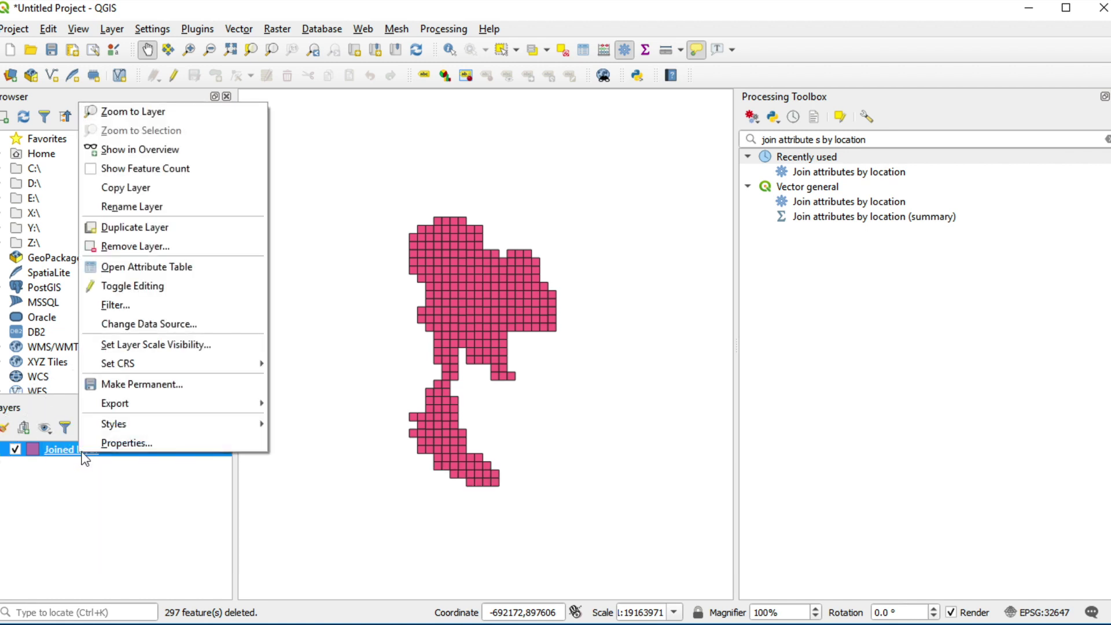
left_click(115, 442)
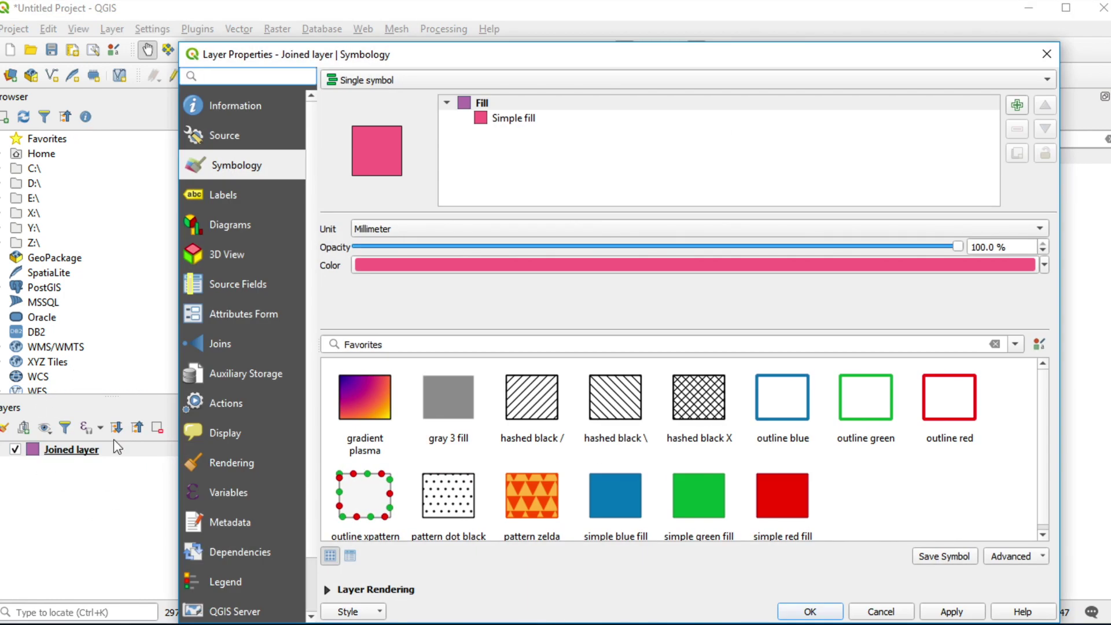
left_click(233, 172)
left_click(579, 88)
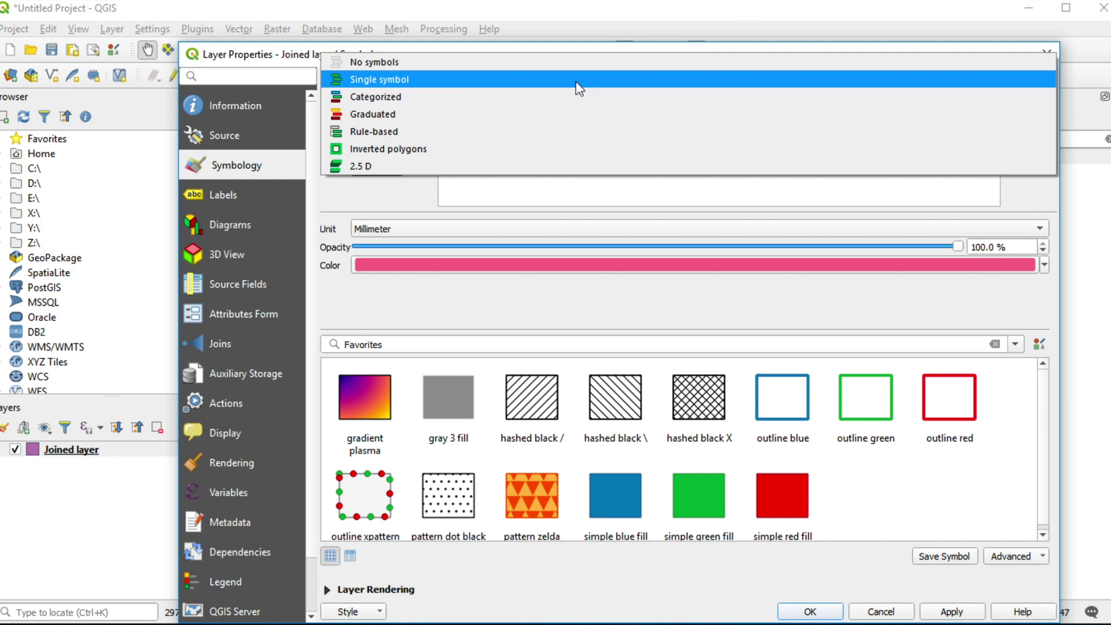
left_click(490, 103)
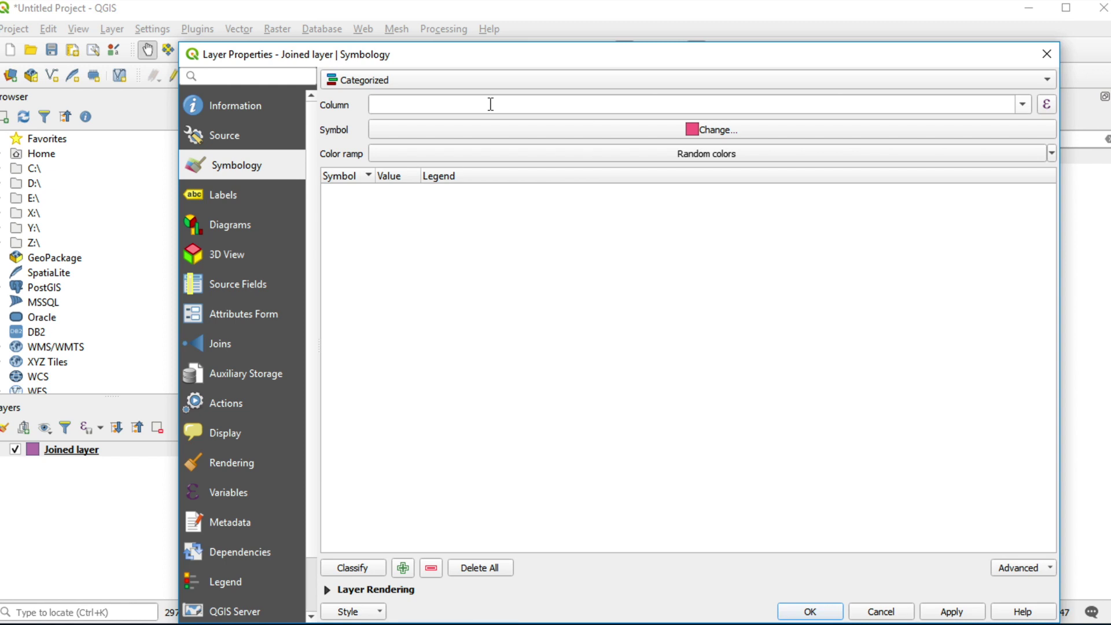
left_click(1022, 104)
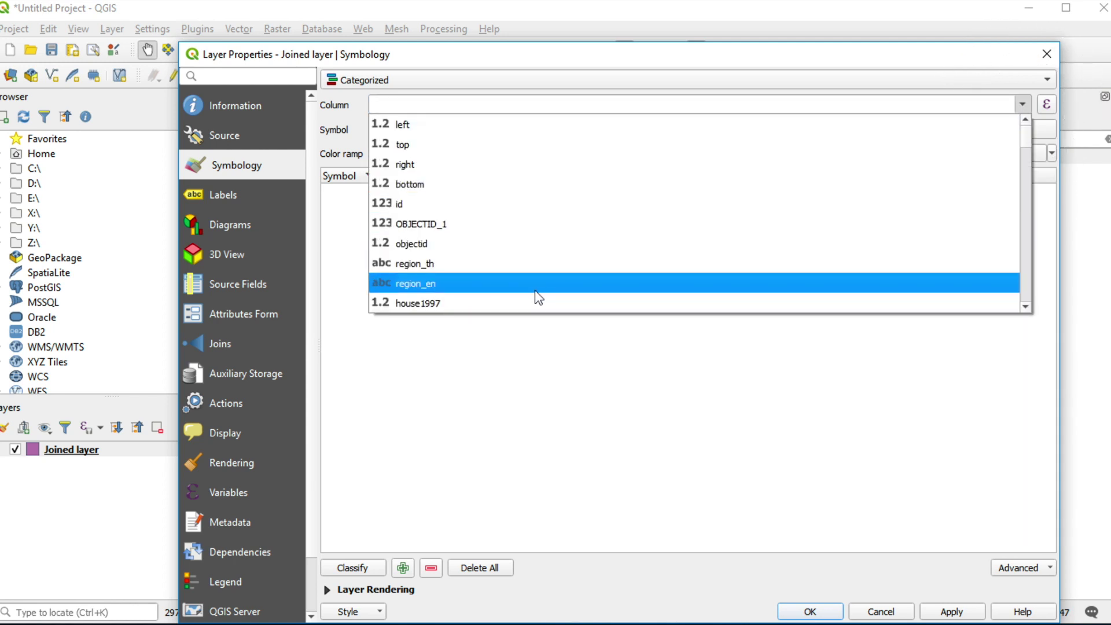
left_click(514, 287)
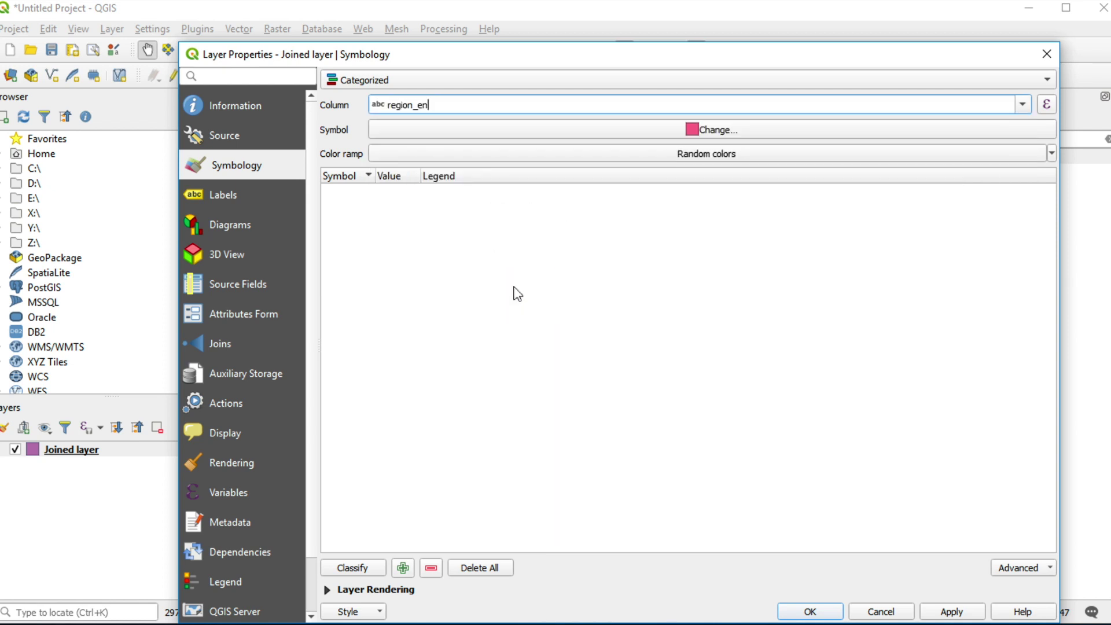
left_click(356, 568)
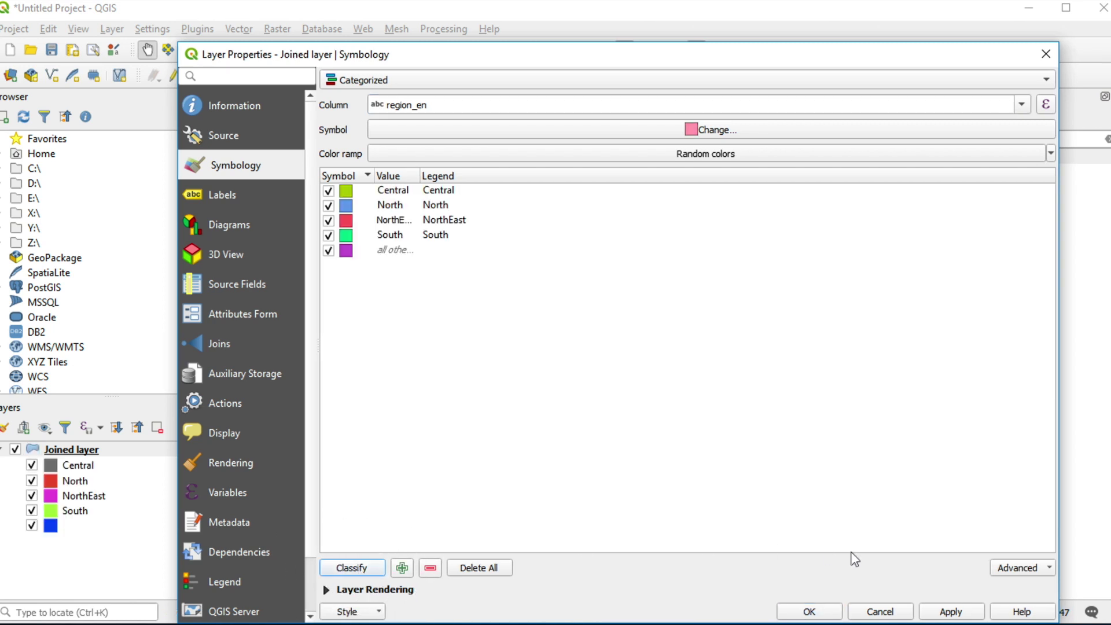
left_click(952, 611)
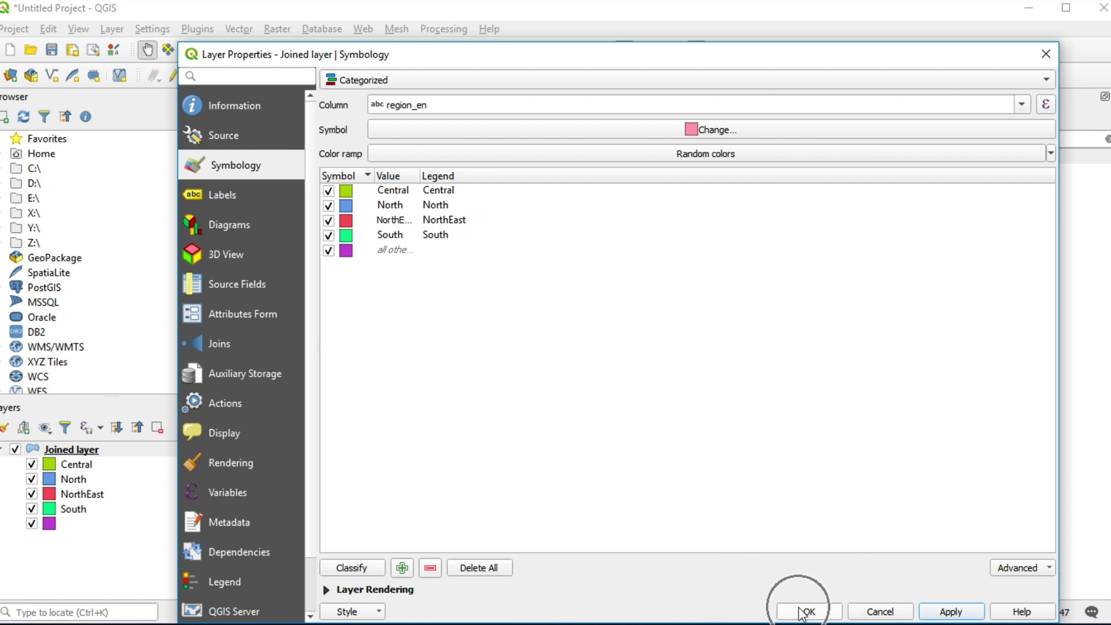
left_click(805, 612)
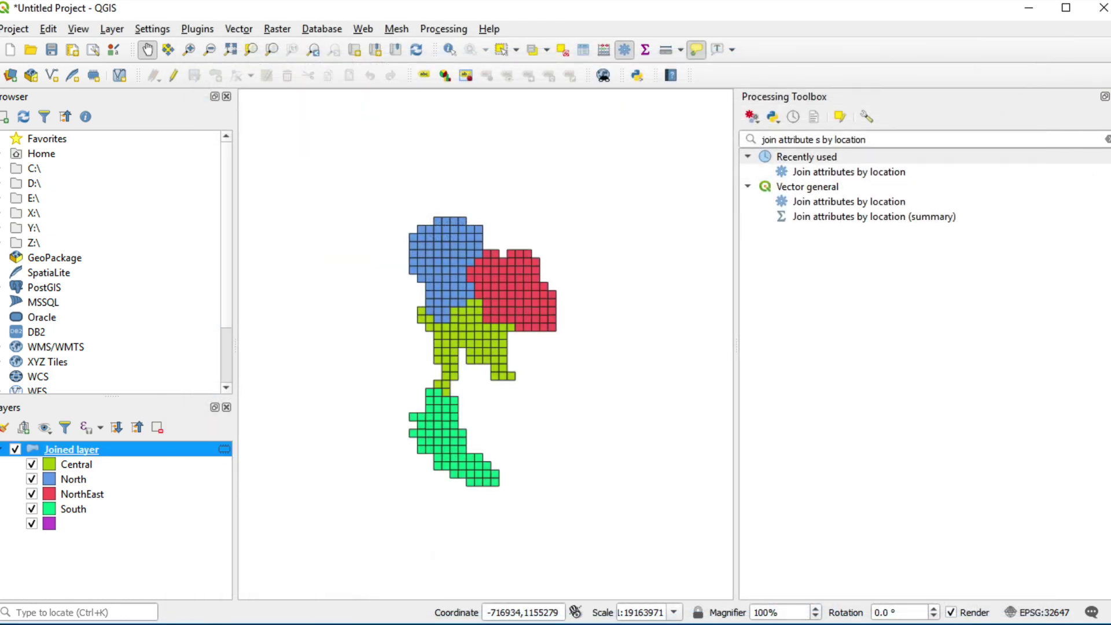
key("ctrl+alt+t")
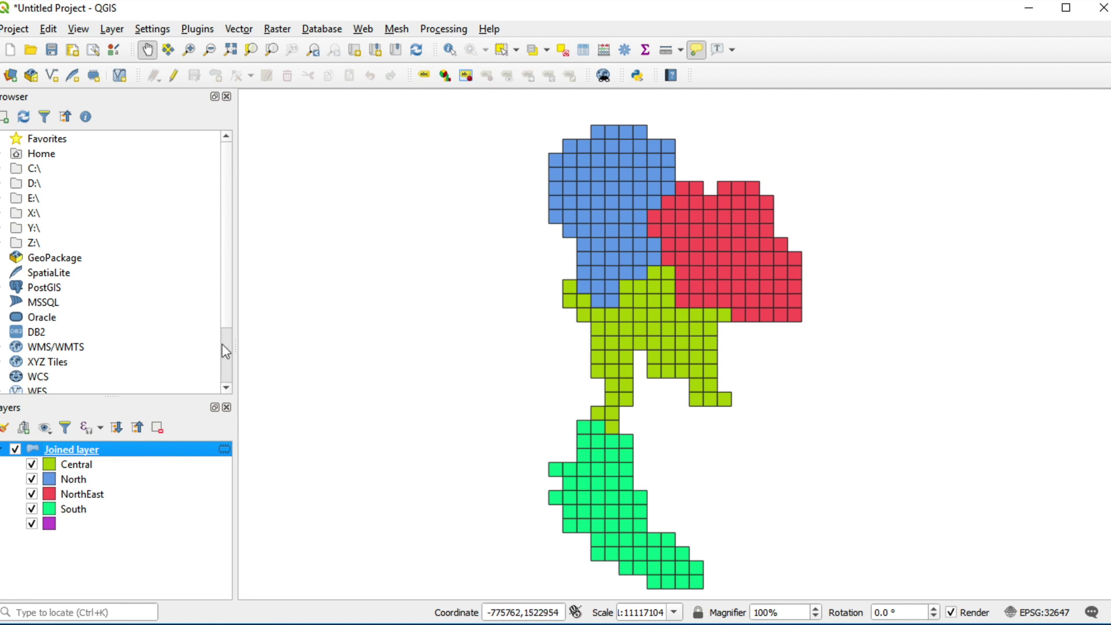
Step: Add three Simple fill layers to the Central symbol and start recolouring the third one
left_click(82, 468)
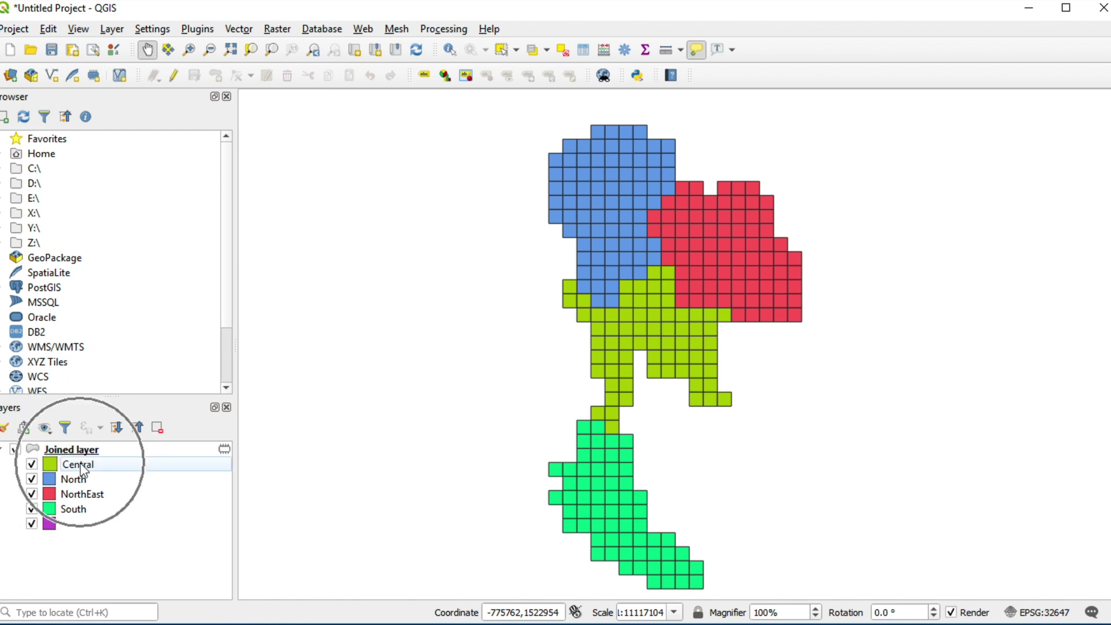
double_click(86, 467)
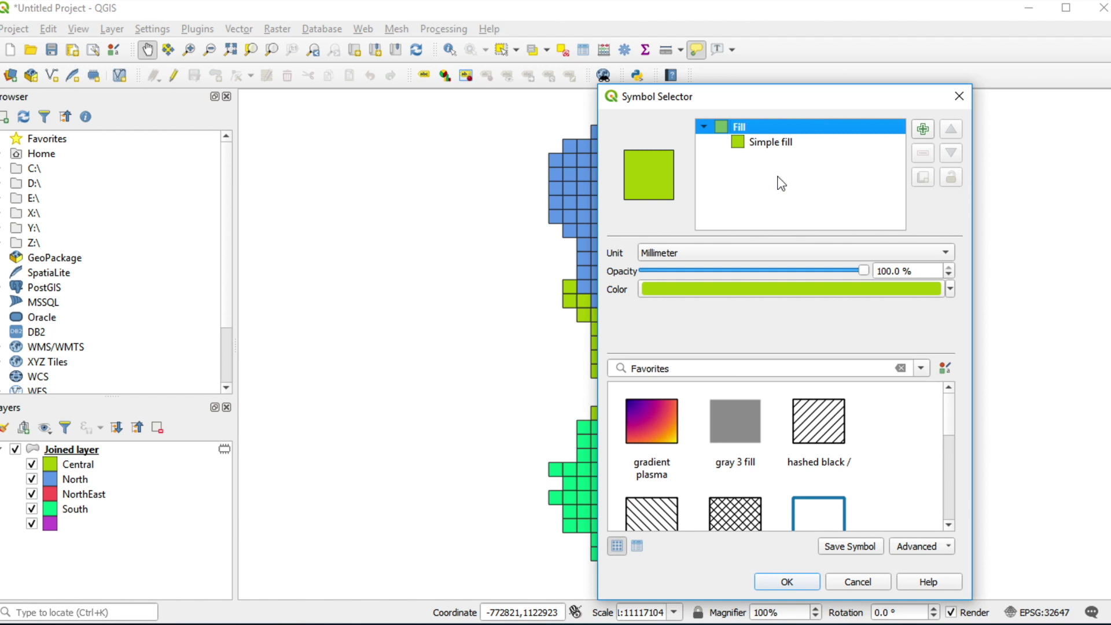
left_click(924, 130)
left_click(926, 130)
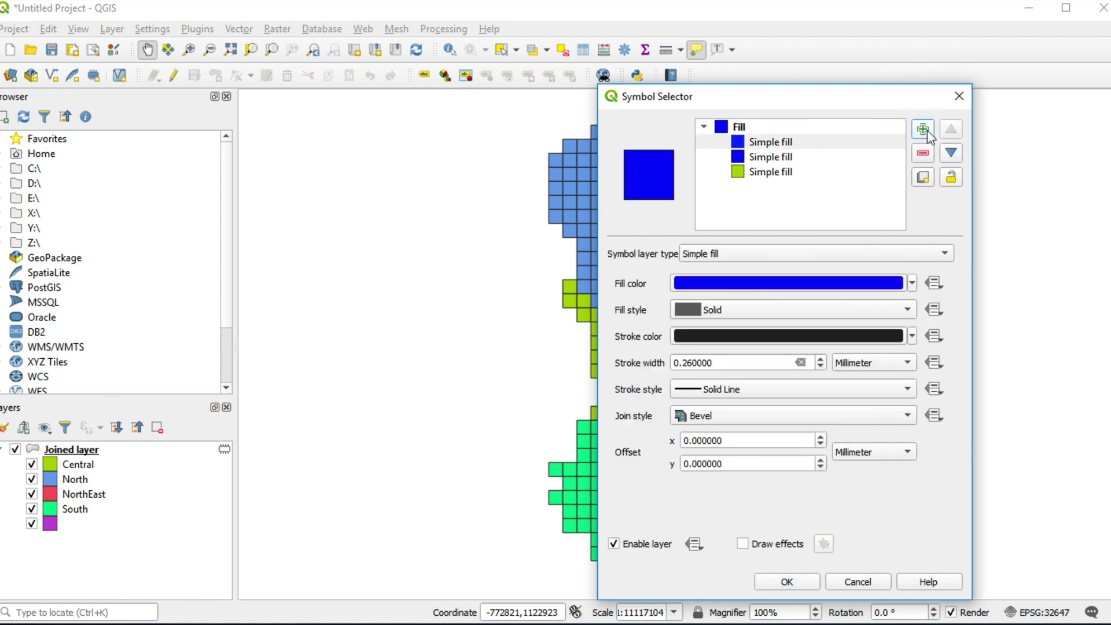
left_click(927, 130)
left_click(777, 171)
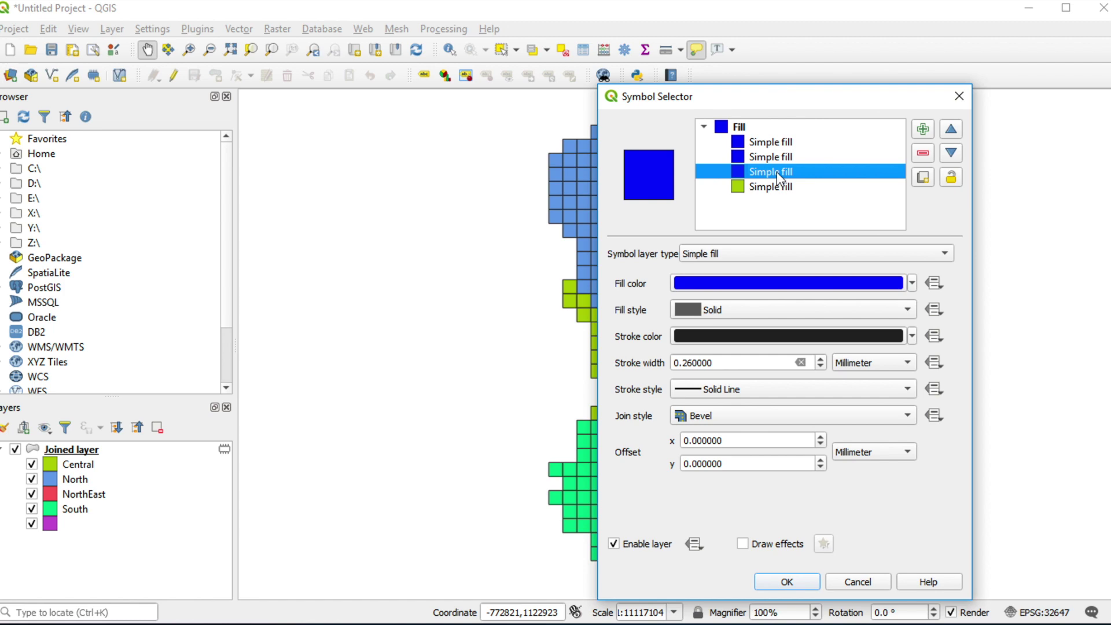
left_click(759, 284)
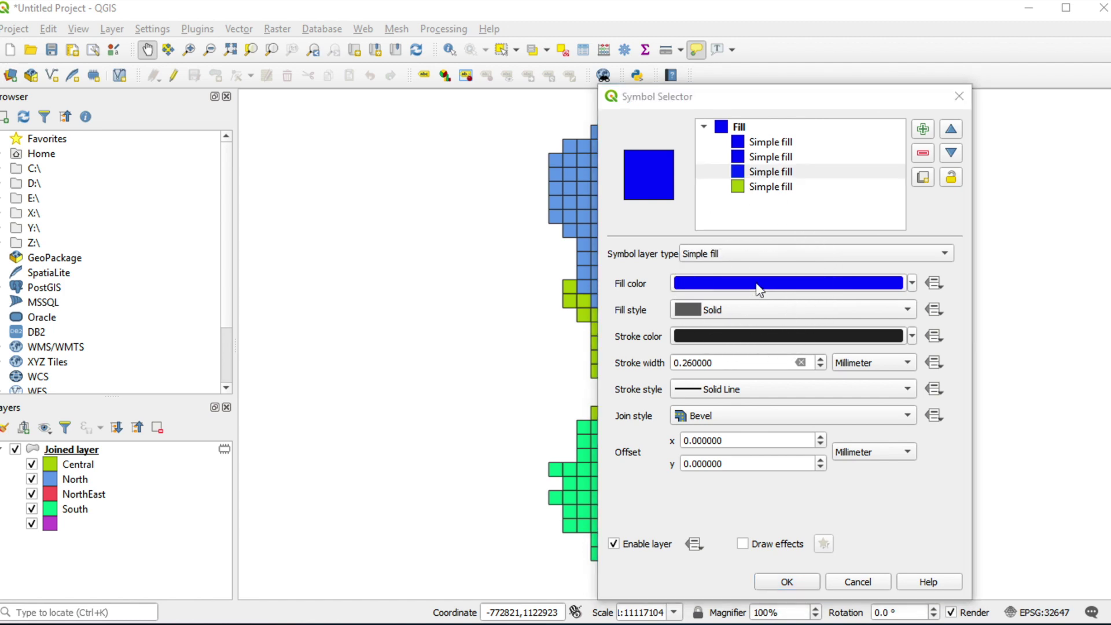
Step: Set the Central symbol's third fill layer colour to dark blue #375598
double_click(649, 432)
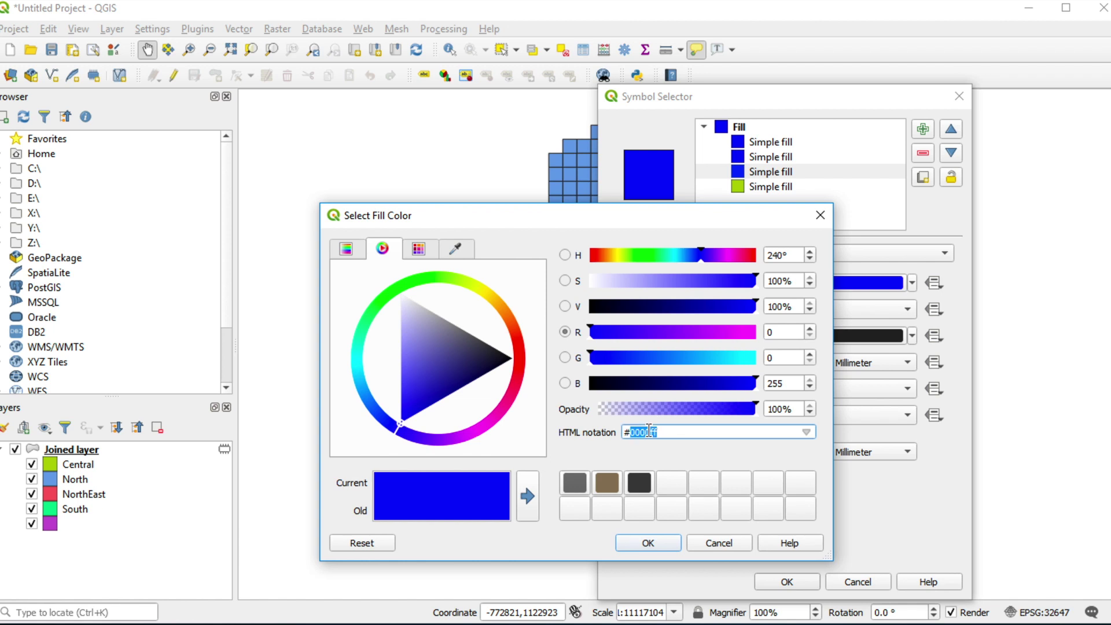
type("375598")
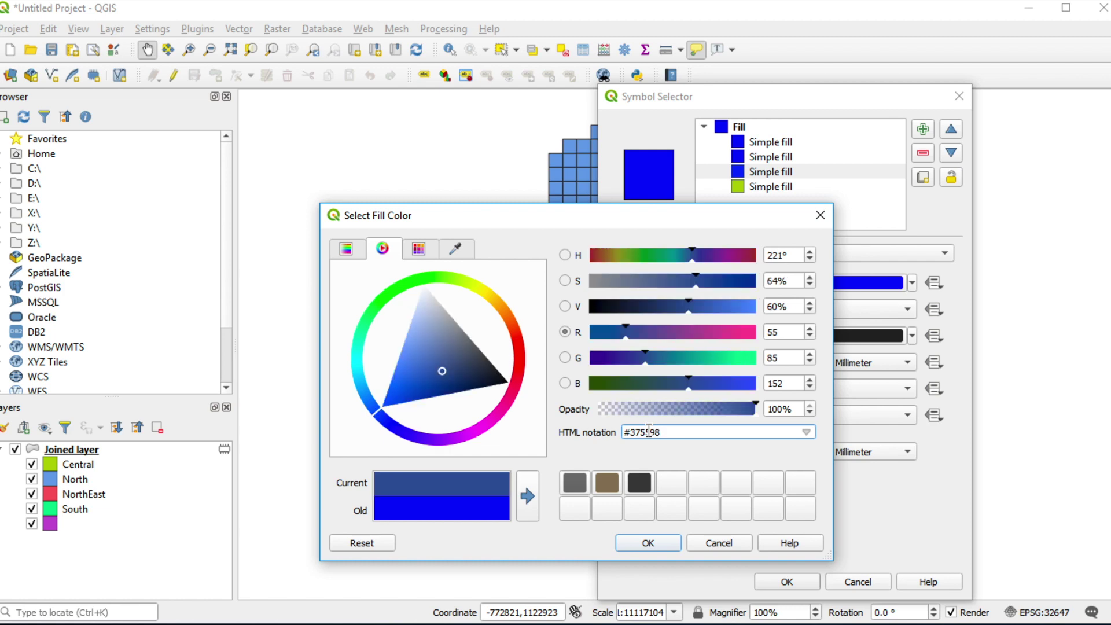
left_click(656, 547)
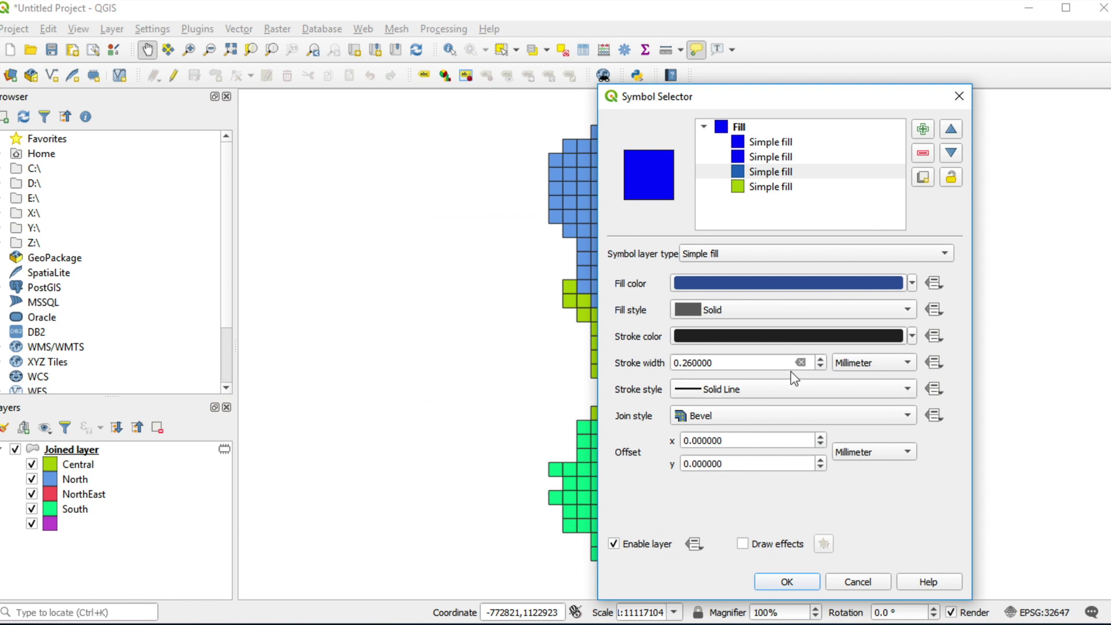
Step: Give that fill layer a 0.1 mm black outline at 85% opacity
left_click(837, 342)
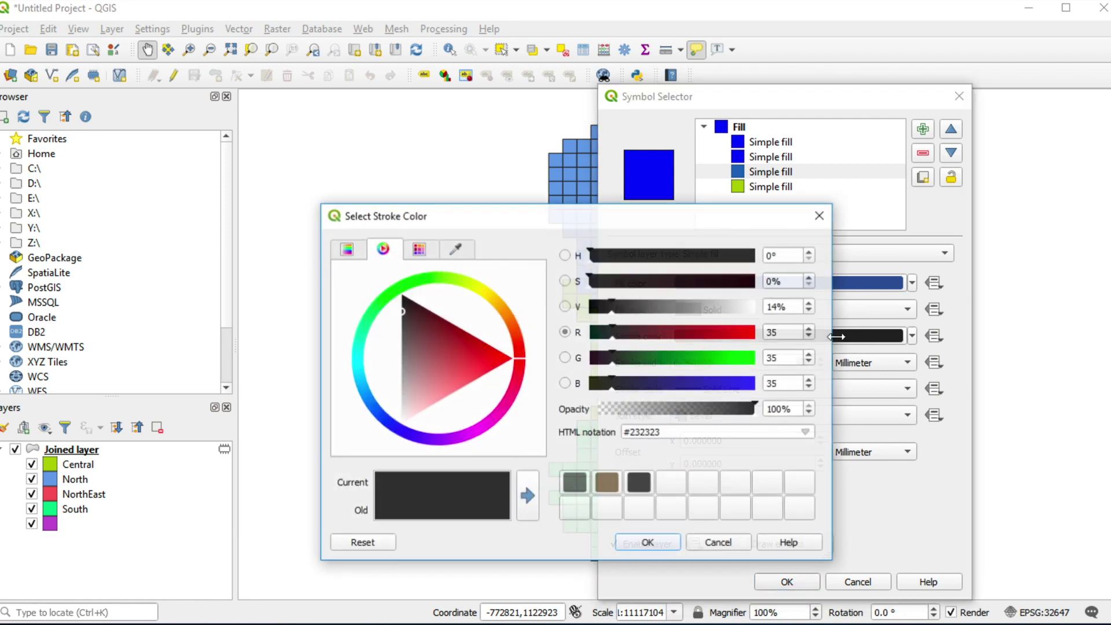
double_click(650, 431)
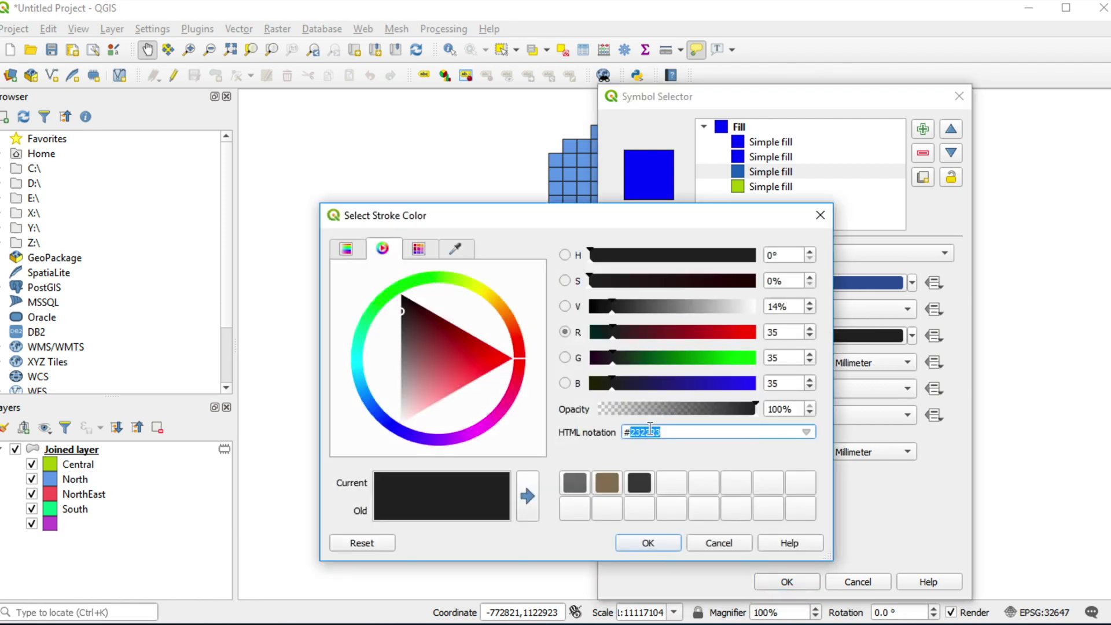
type("000")
double_click(775, 409)
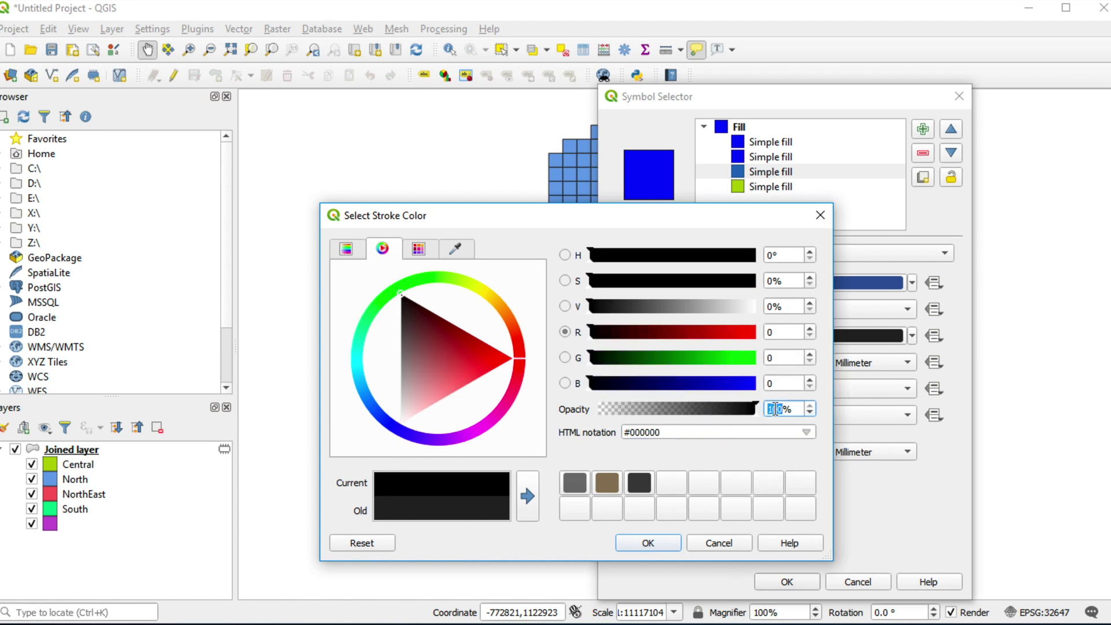
type("85")
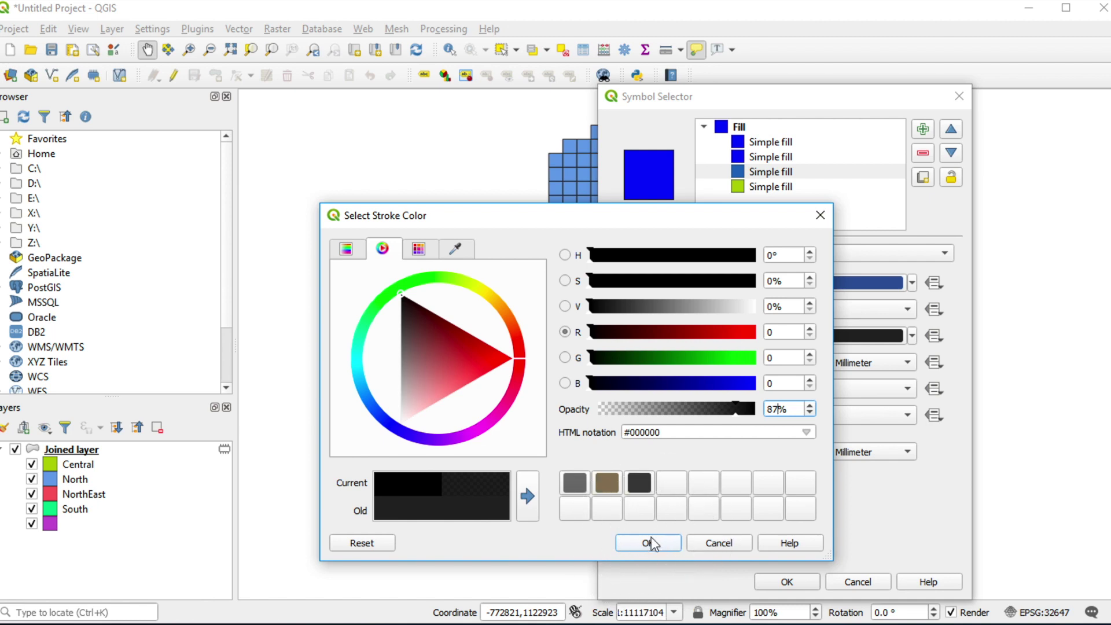
left_click(648, 543)
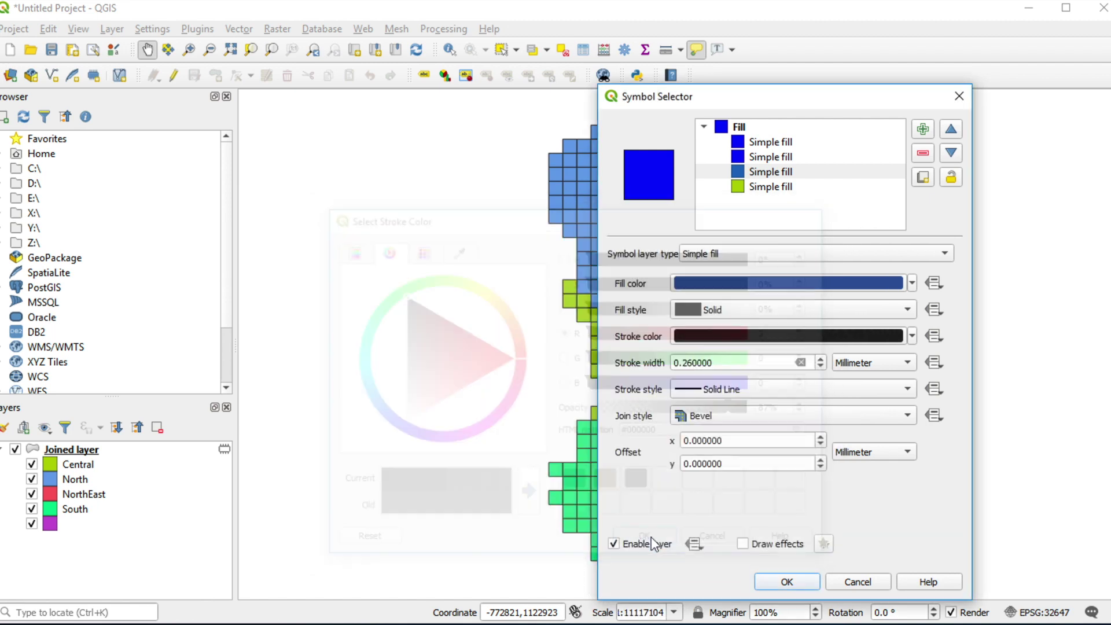
double_click(741, 361)
type("1")
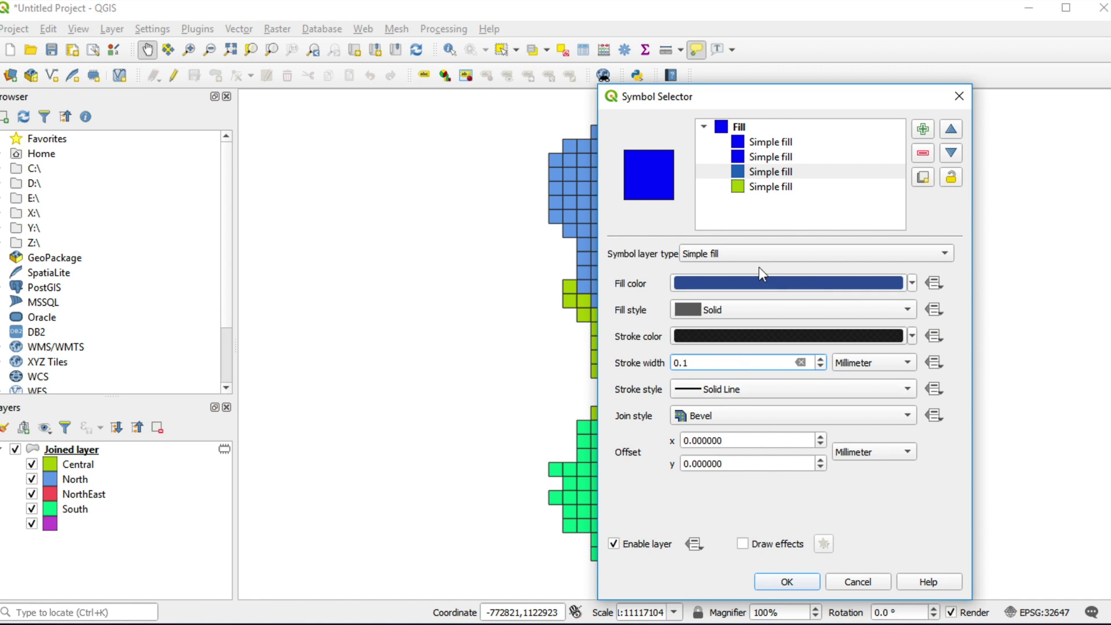
left_click(782, 188)
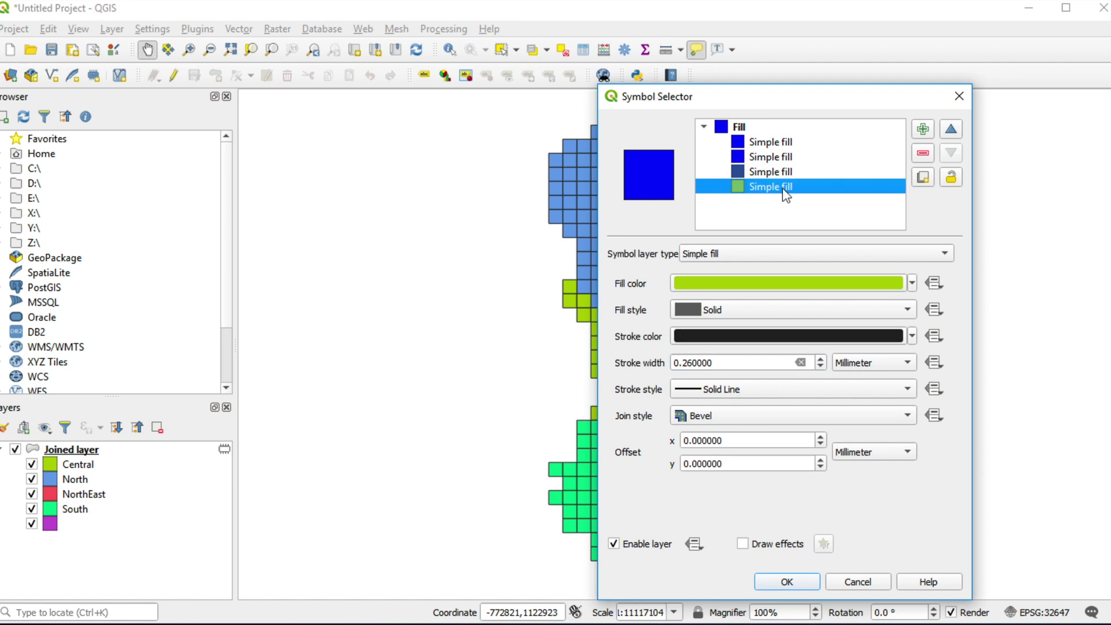
Step: Make the bottom fill layer black at 54% opacity
left_click(744, 287)
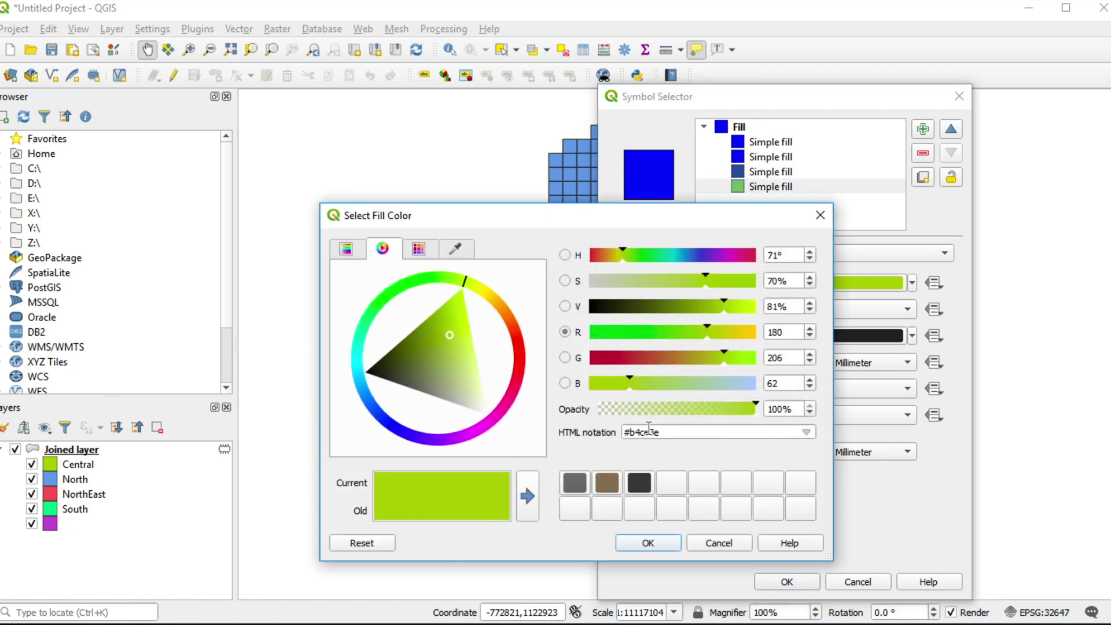
double_click(649, 430)
type("000")
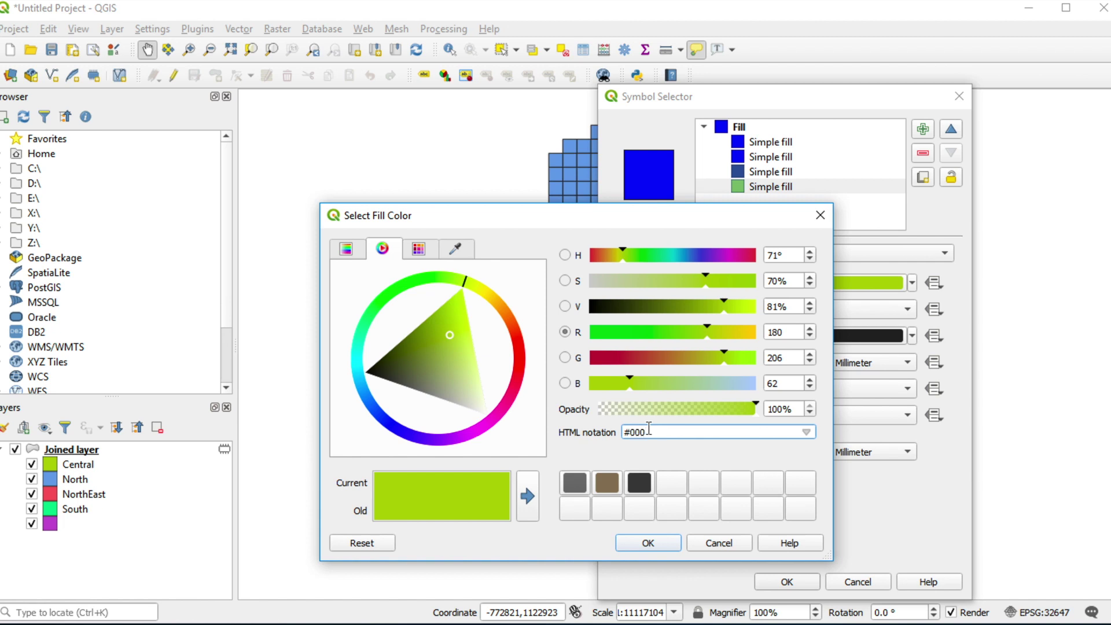
left_click(777, 408)
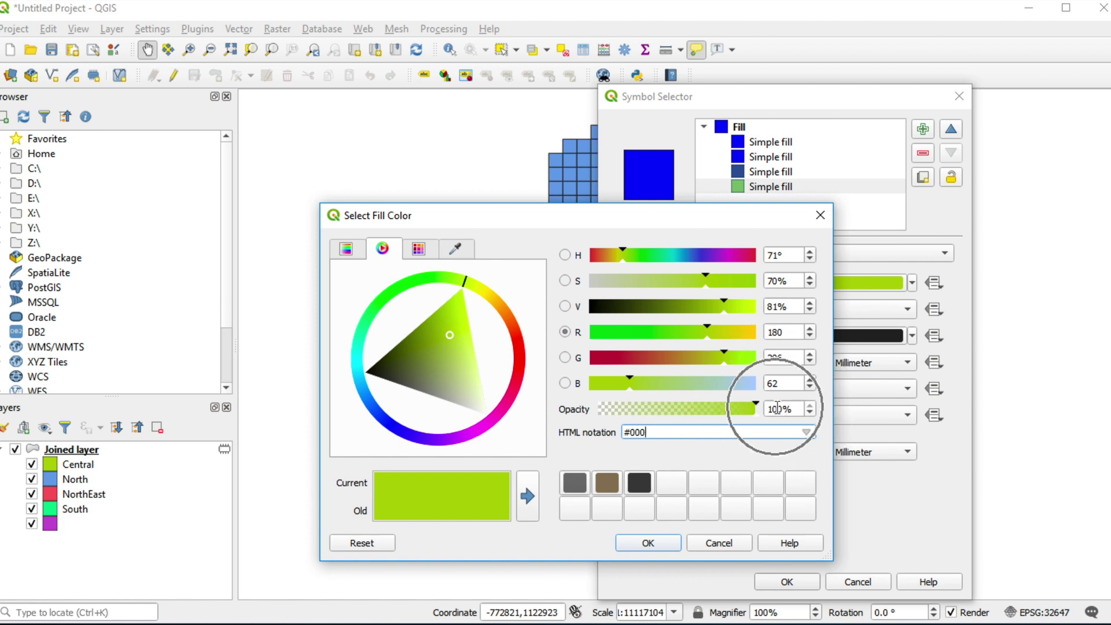
double_click(777, 409)
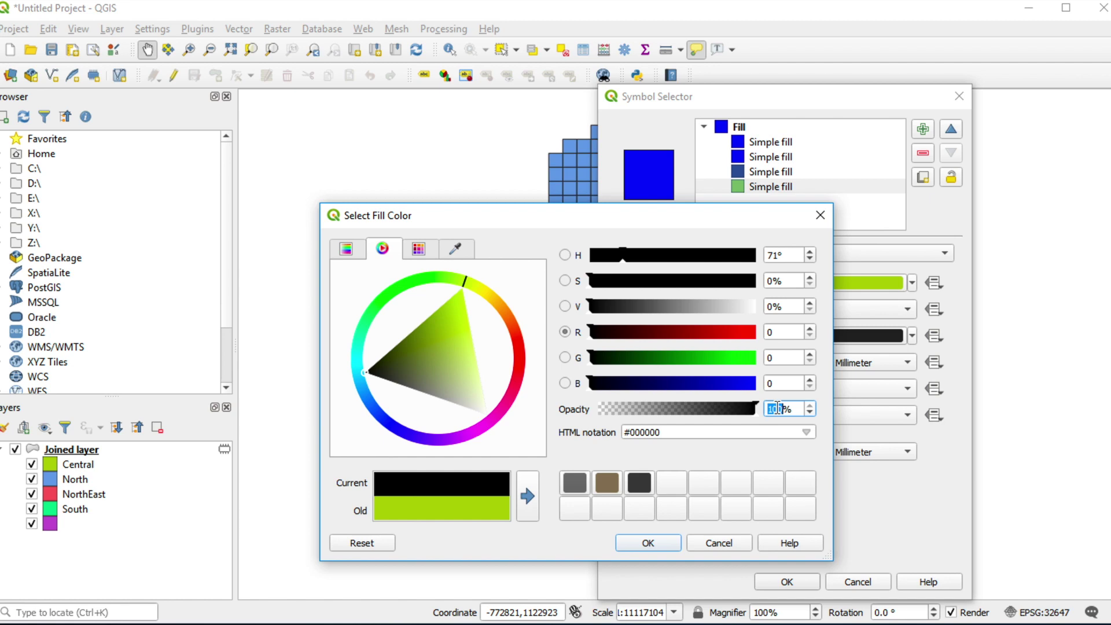
type("54")
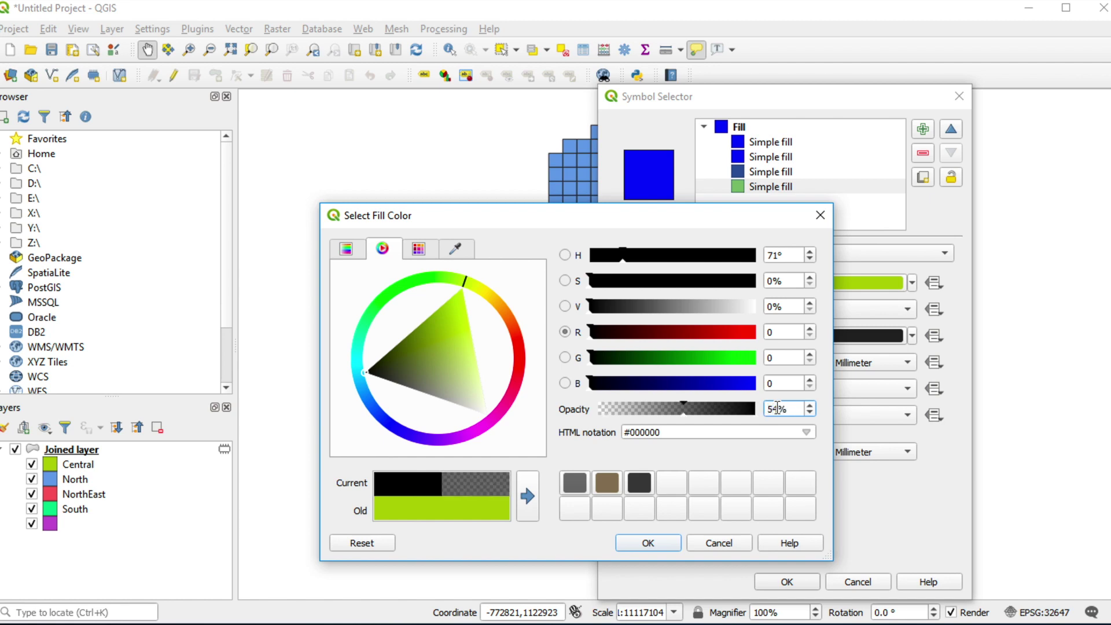
left_click(665, 546)
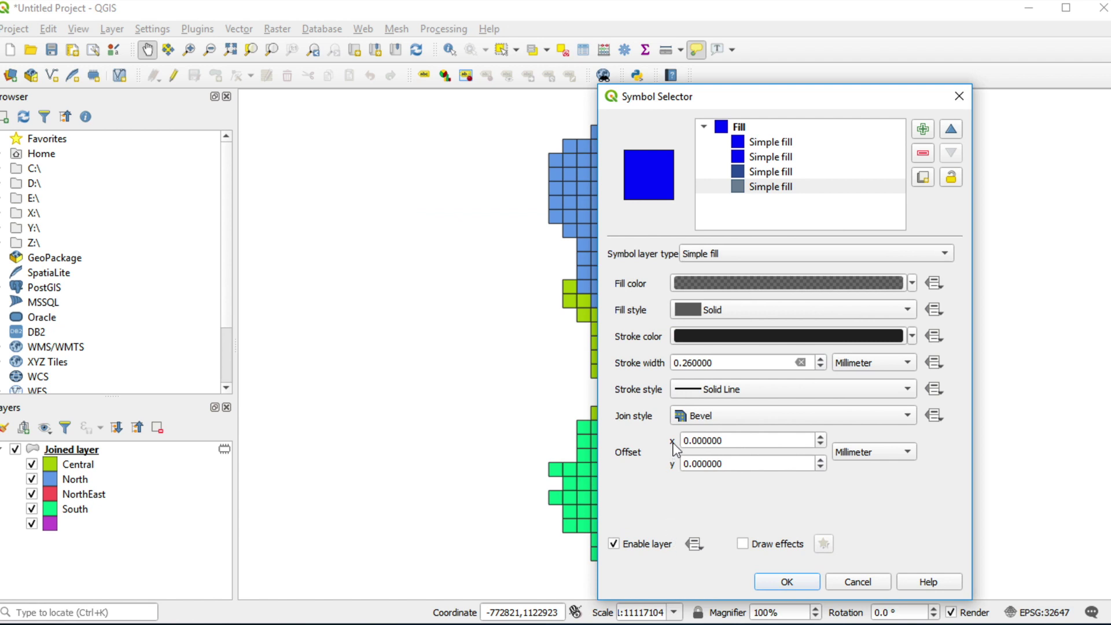
Step: Set the shadow layer's outline to No Pen and offset it 0.45 mm in x and y
left_click(743, 392)
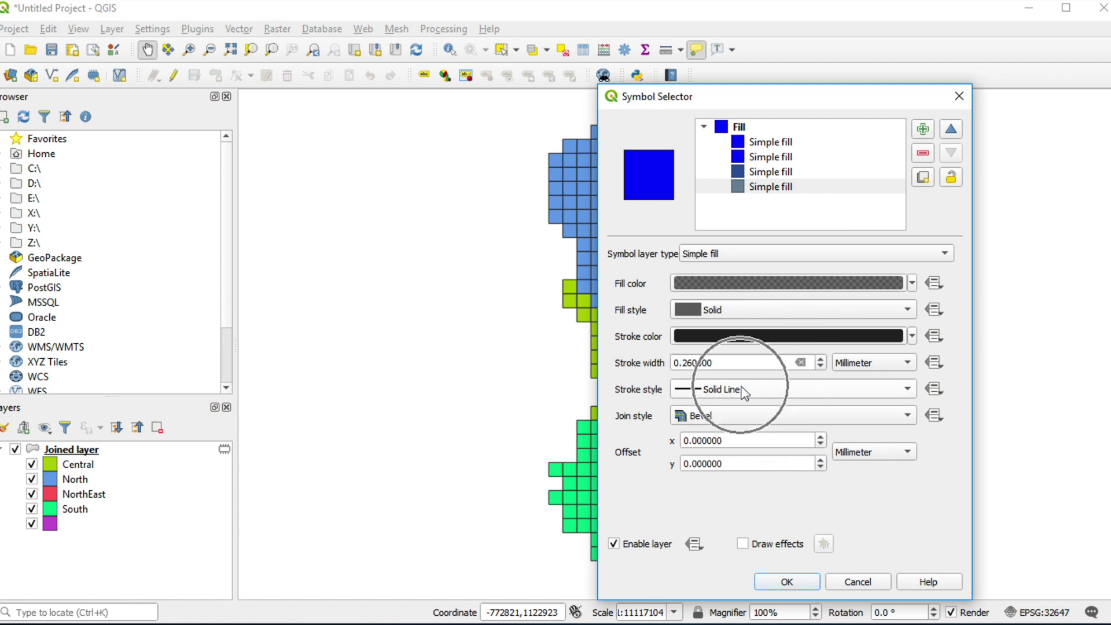
left_click(736, 405)
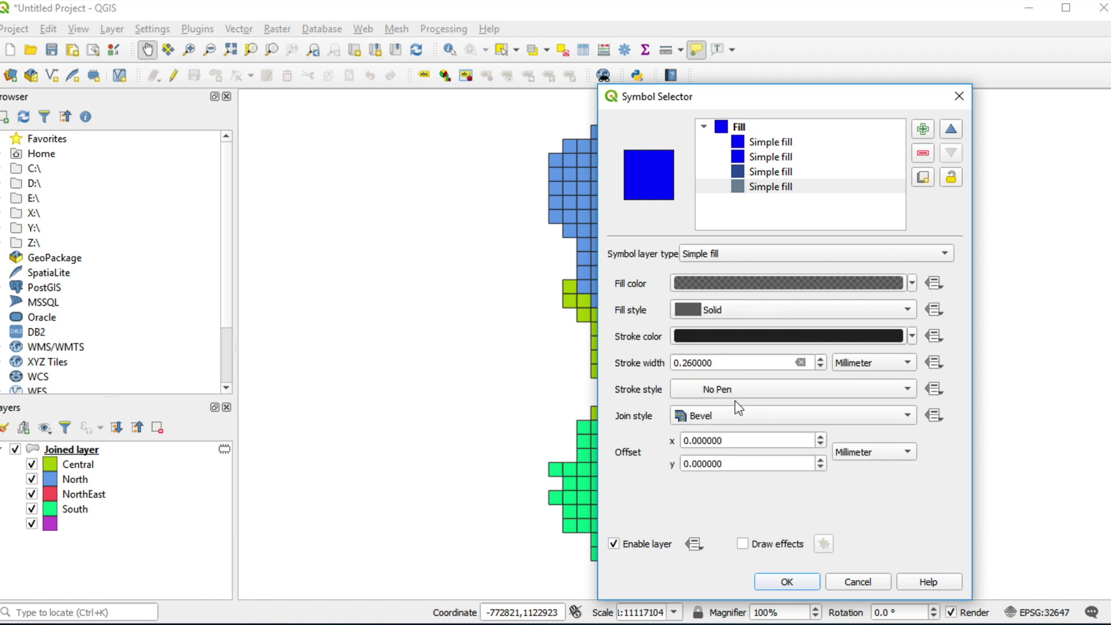
double_click(727, 440)
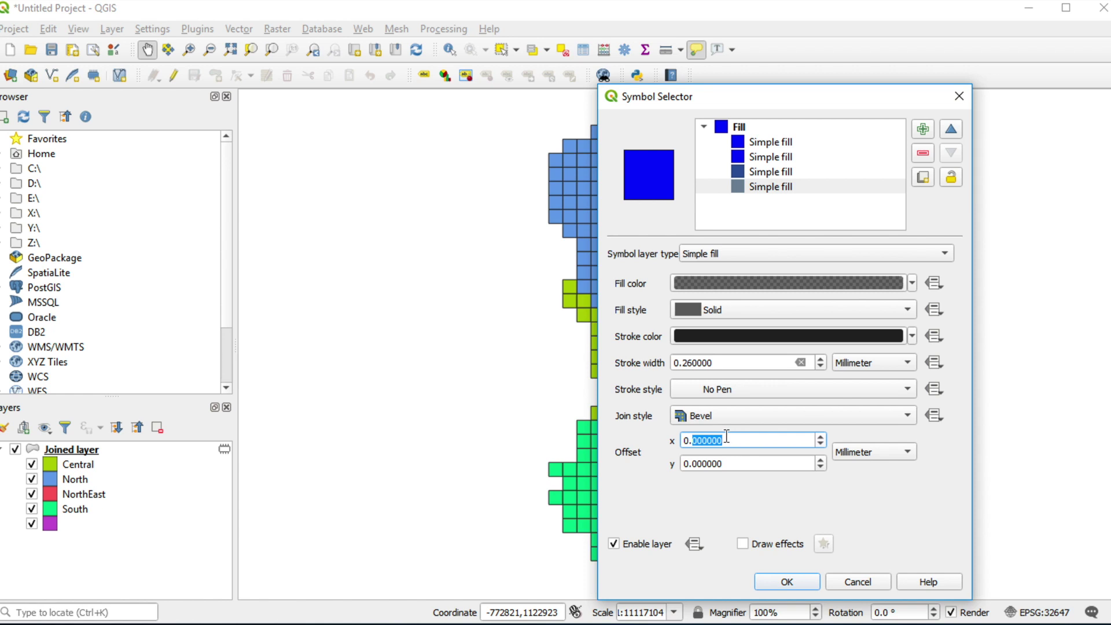
type("45")
double_click(711, 461)
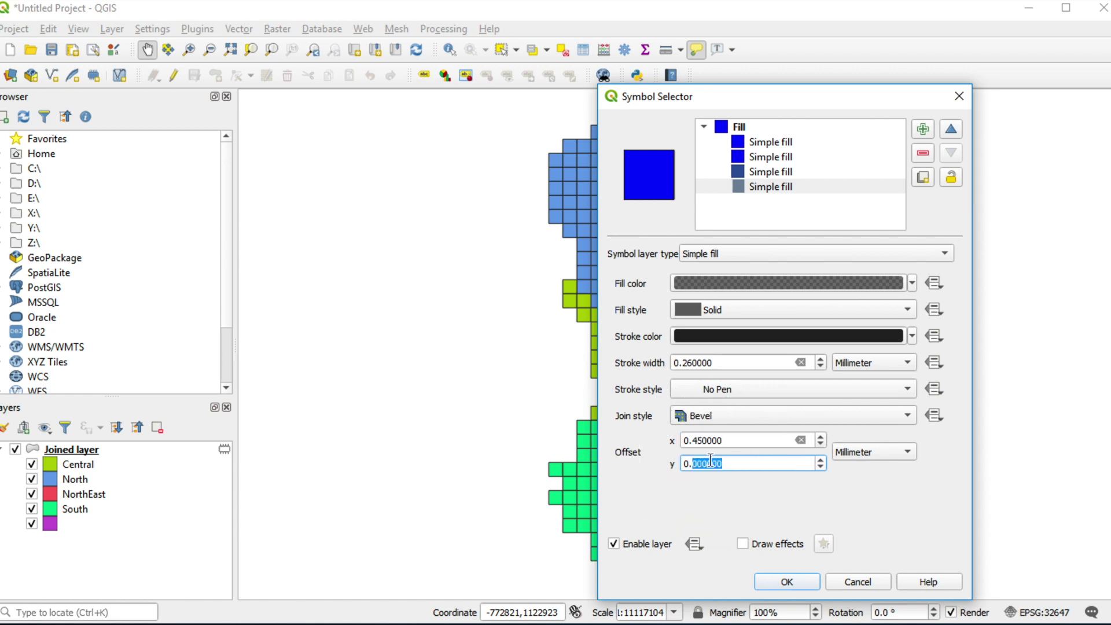
type("45")
left_click(706, 482)
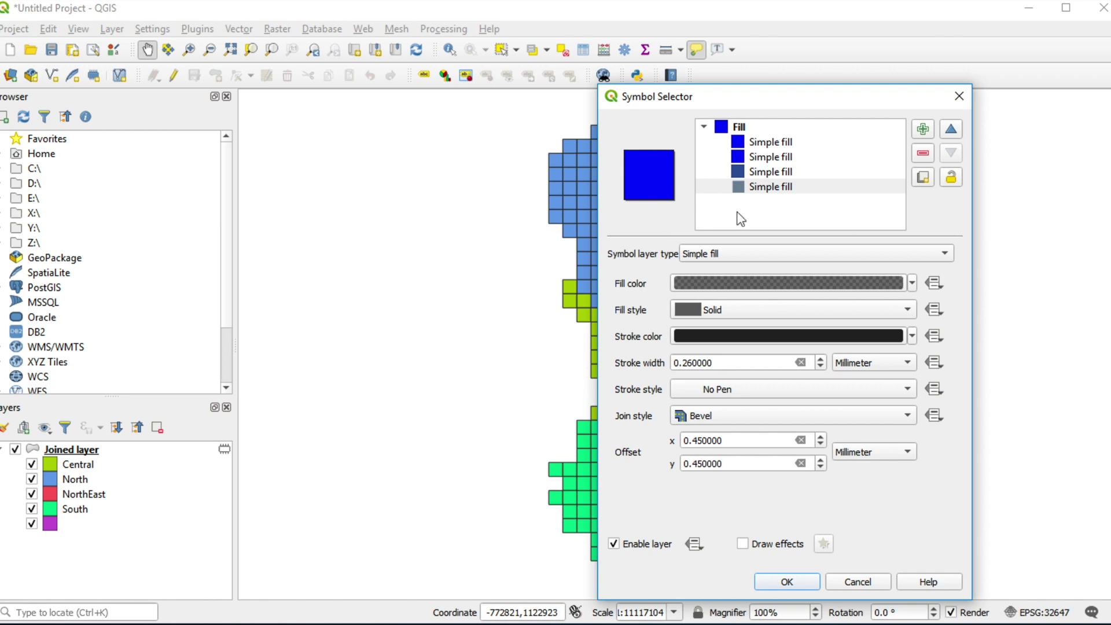
Step: Change the top fill layer's type to Centroid fill, with a marker at each square's centre
left_click(776, 141)
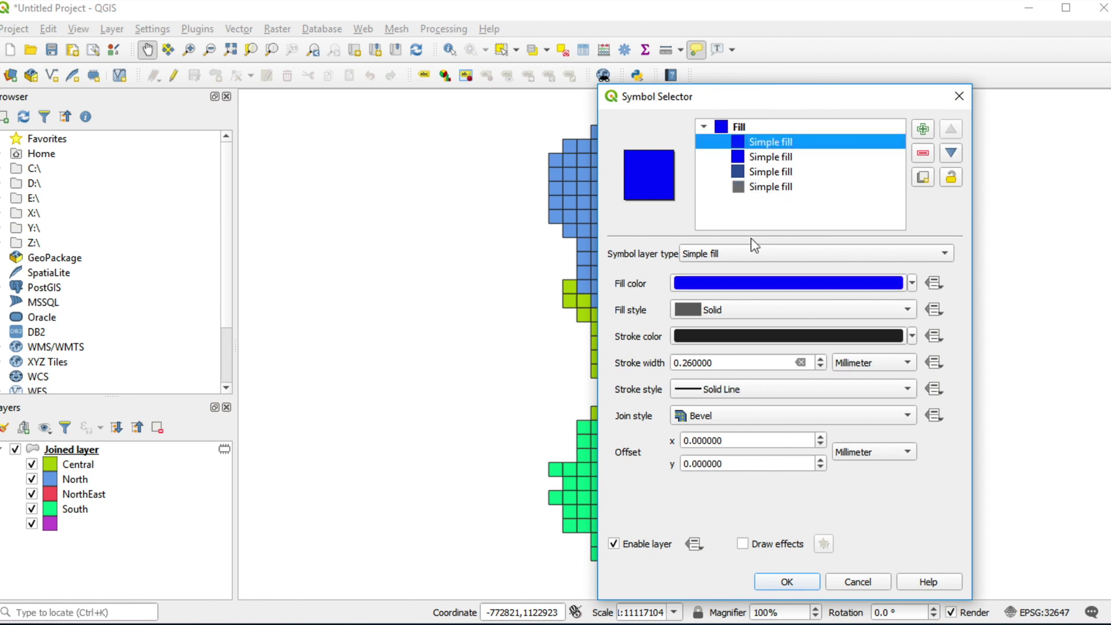
left_click(743, 258)
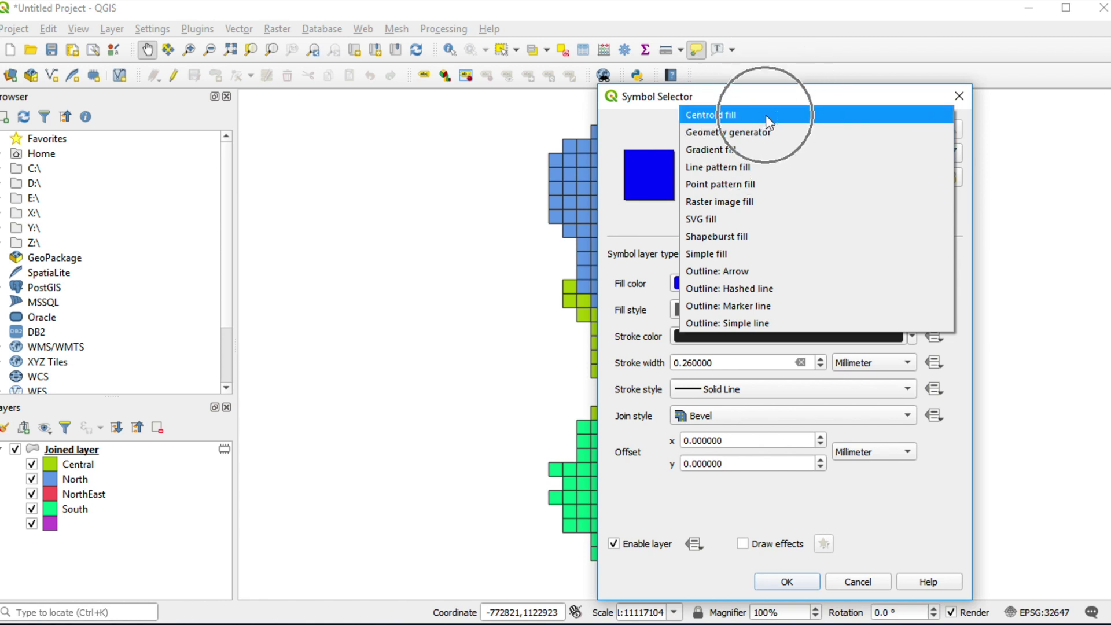
left_click(768, 116)
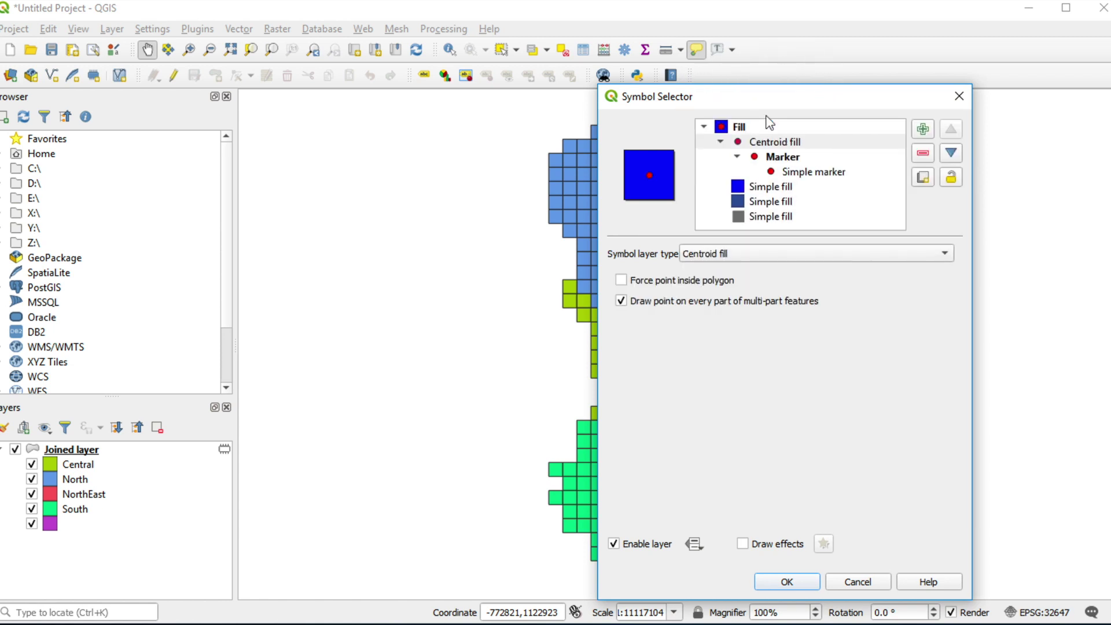
left_click(836, 177)
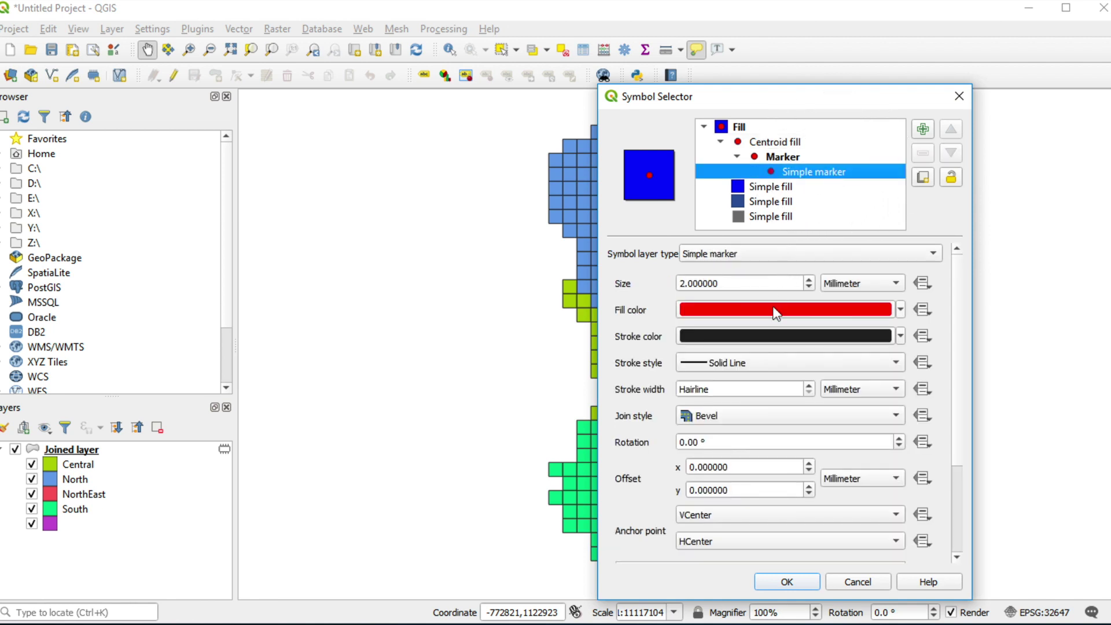
Step: Colour the stud marker dark blue #375598
mouse_move(776, 313)
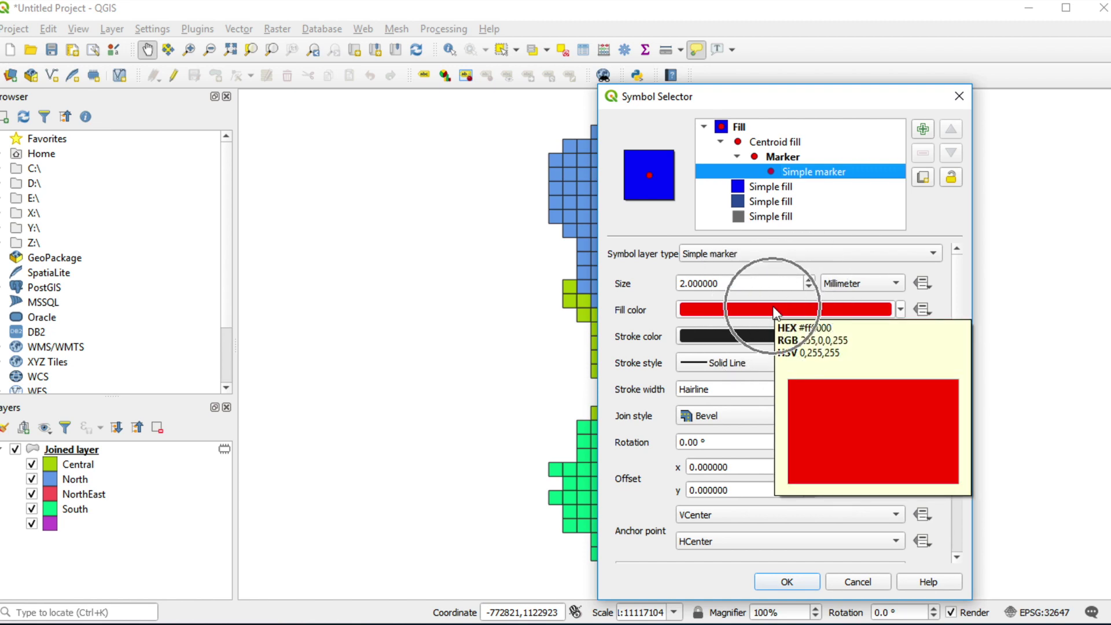
left_click(776, 311)
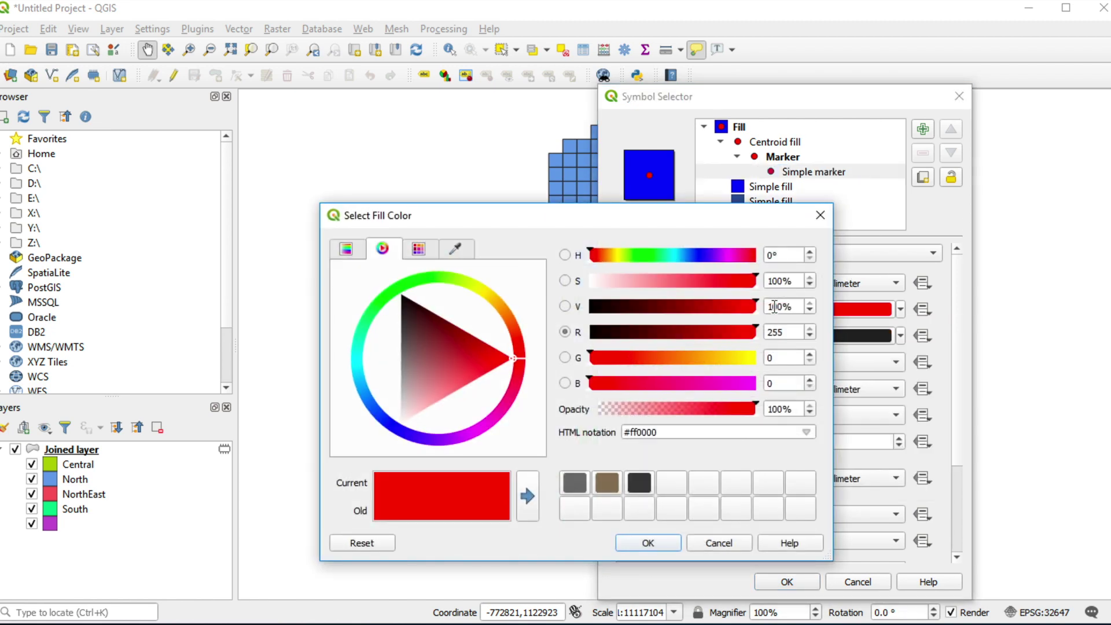
double_click(674, 438)
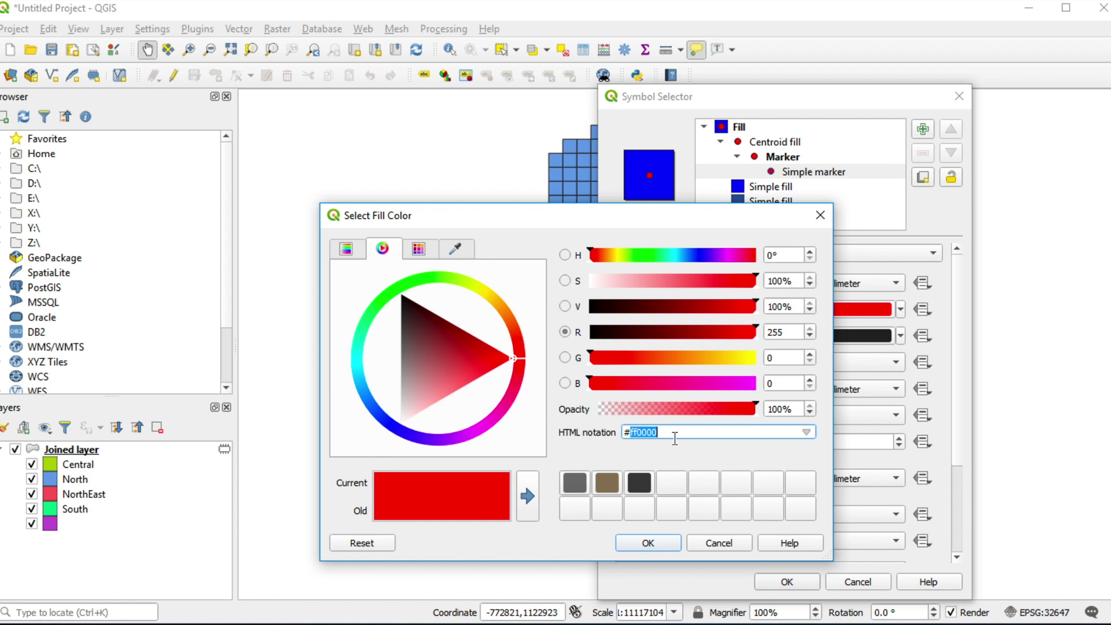
type("375598")
left_click(642, 538)
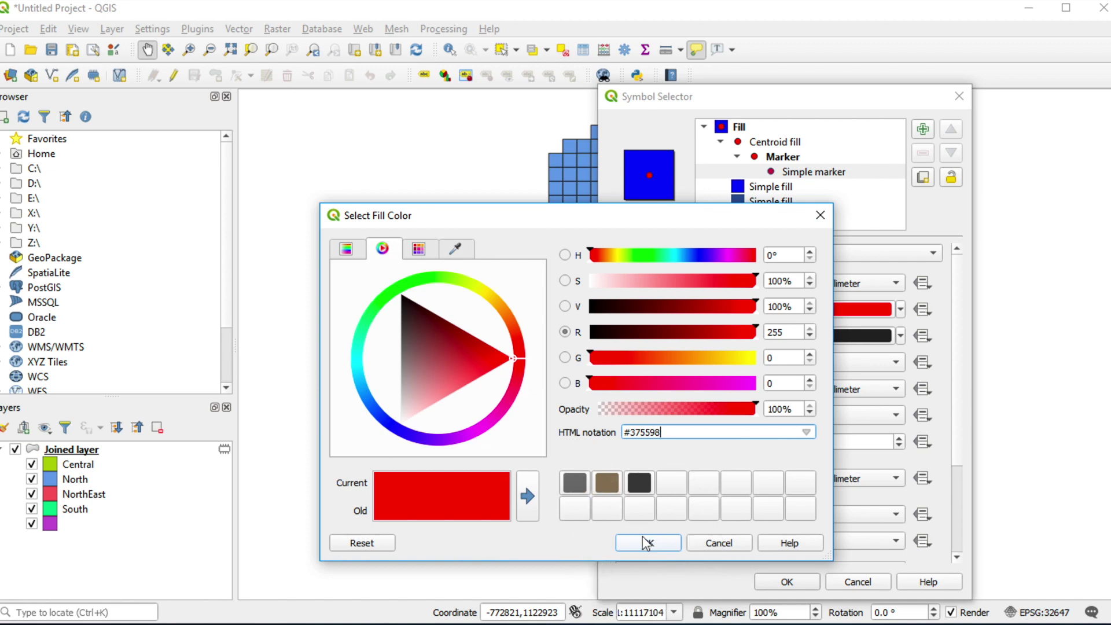
left_click(647, 543)
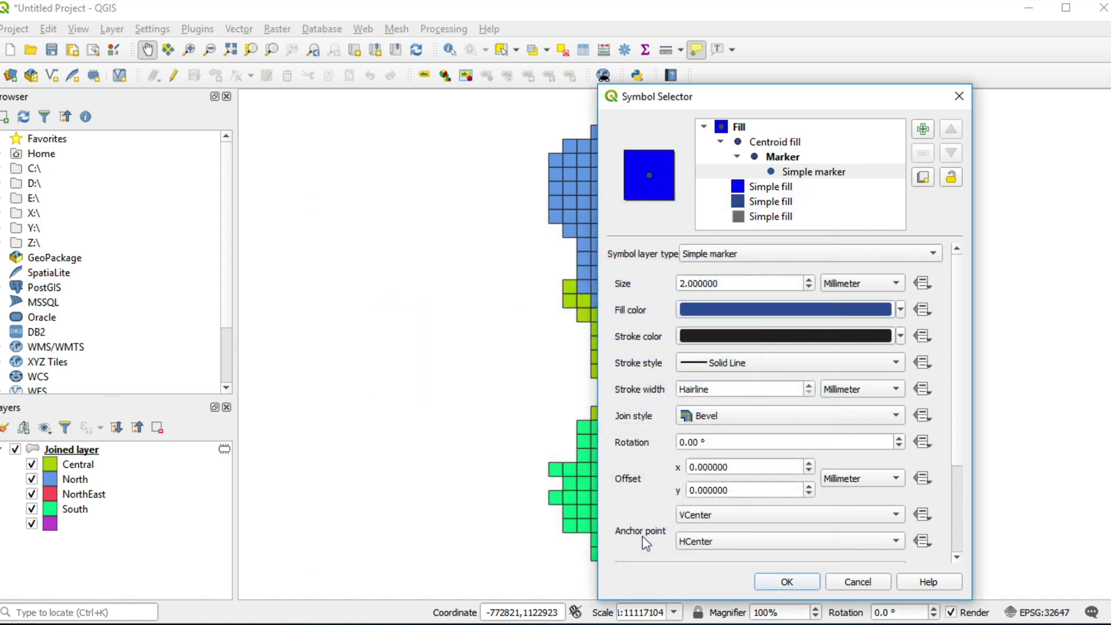
Step: Make the stud marker's outline black at 87% opacity
left_click(801, 337)
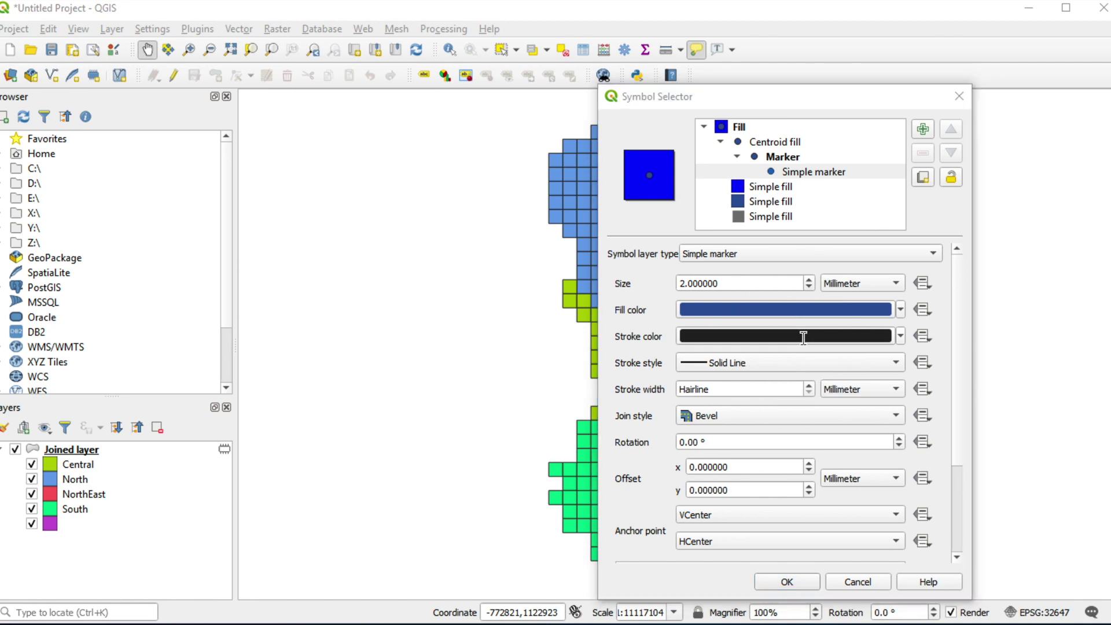
double_click(649, 433)
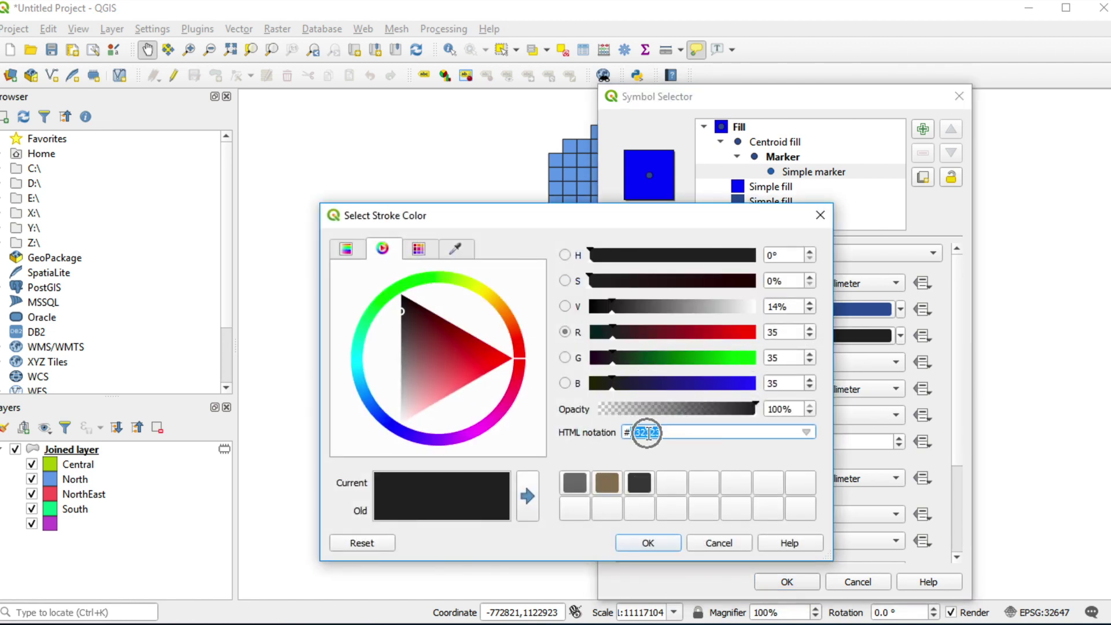
type("000")
left_click(775, 409)
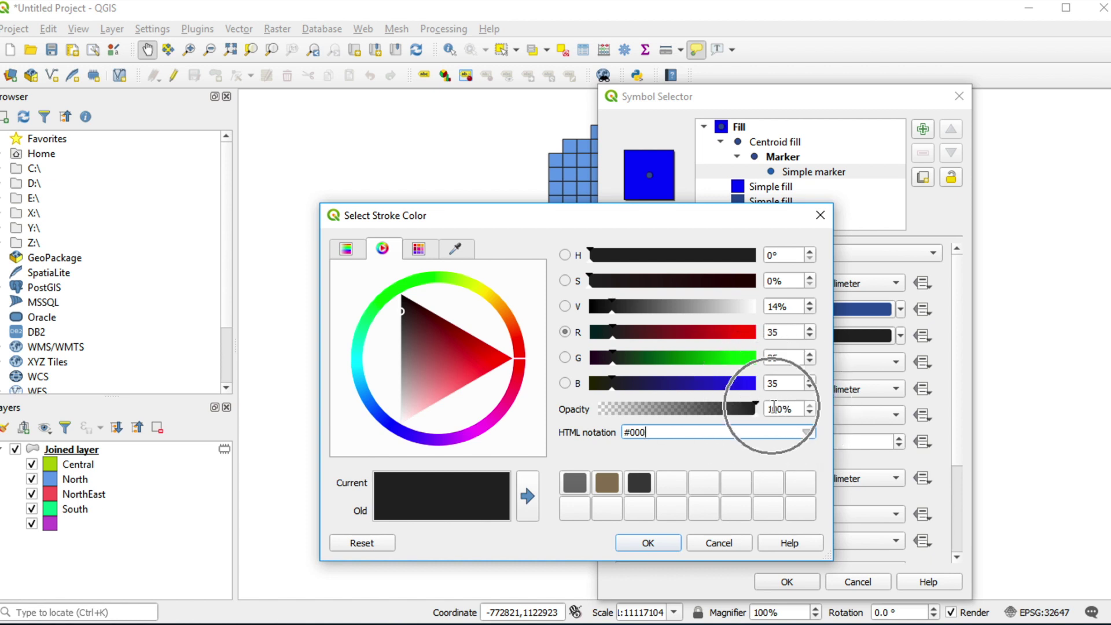
double_click(774, 409)
type("87")
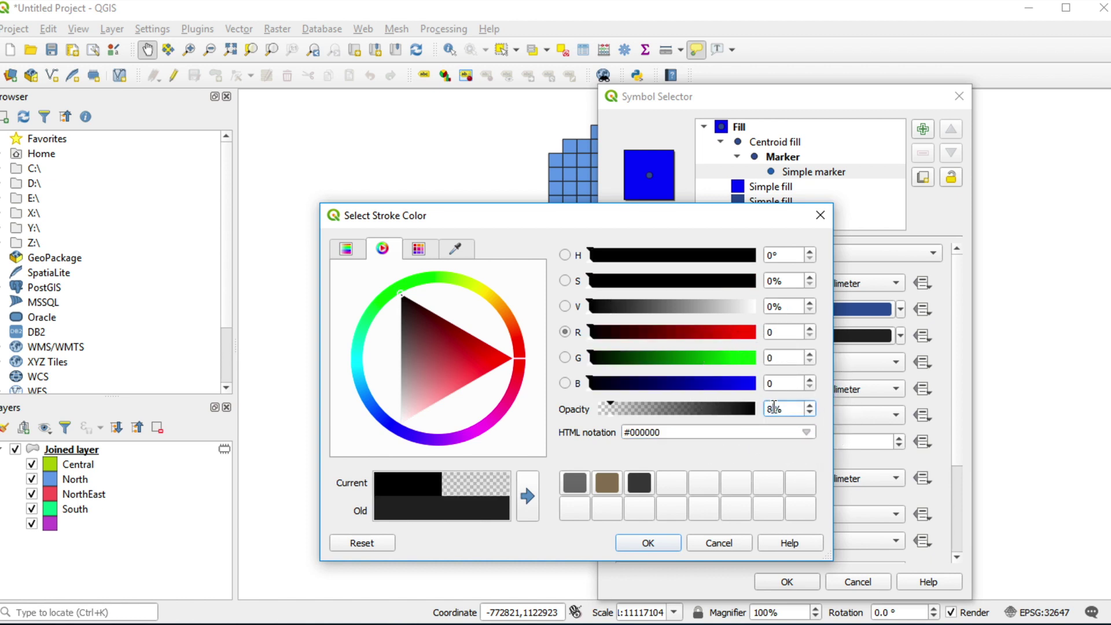
left_click(661, 541)
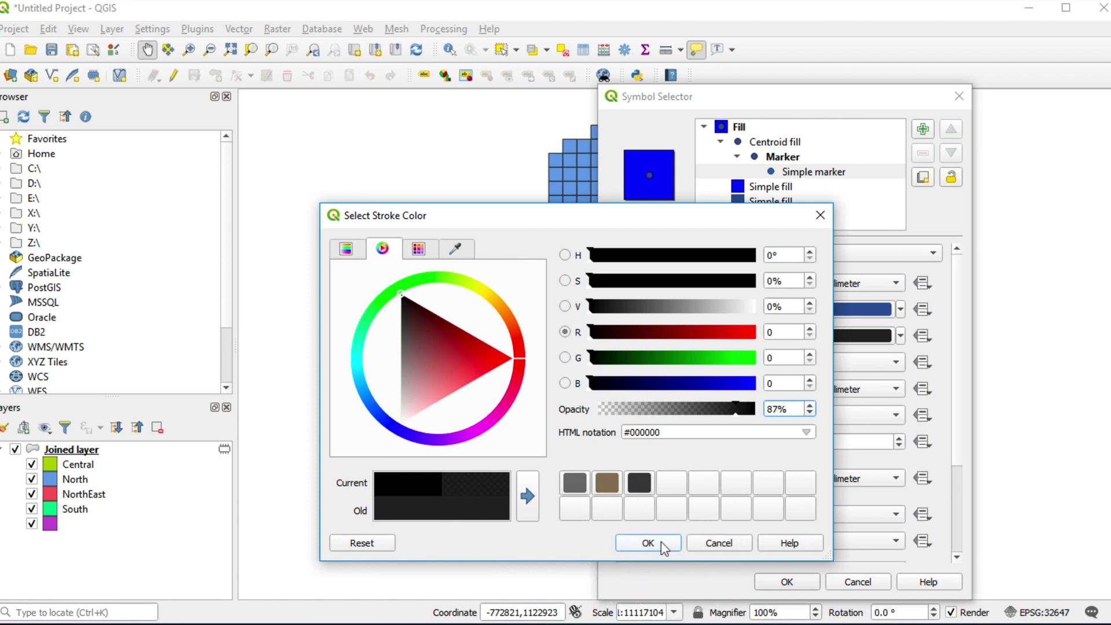
left_click(661, 541)
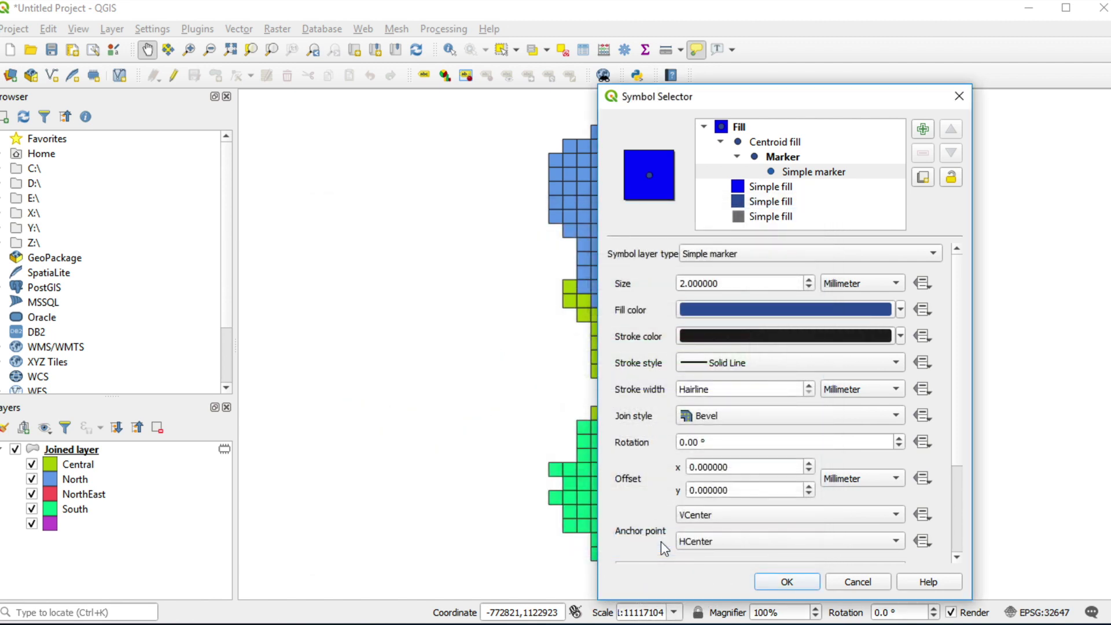
Step: Set the stud marker's outline width to 0.1 mm instead of Hairline
left_click(729, 391)
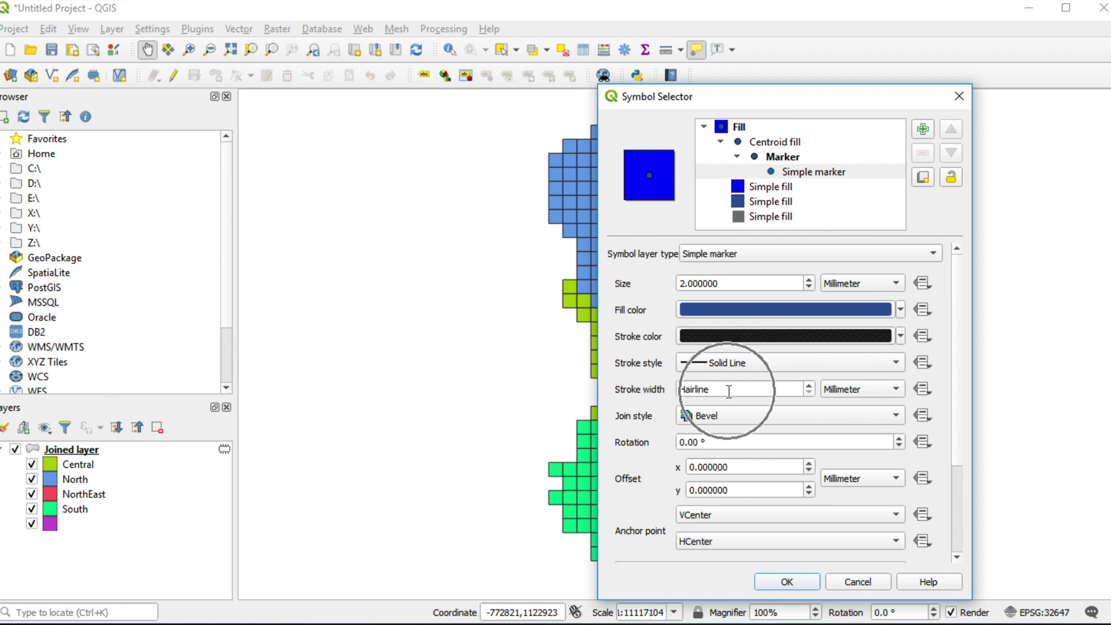
double_click(729, 391)
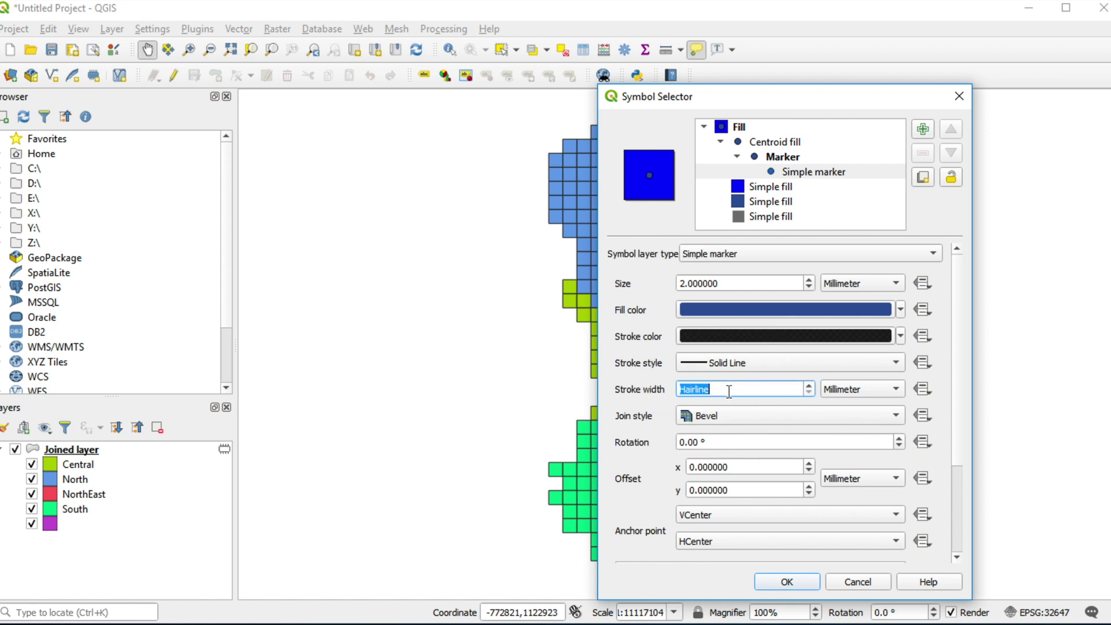
type("0.1")
key("Tab")
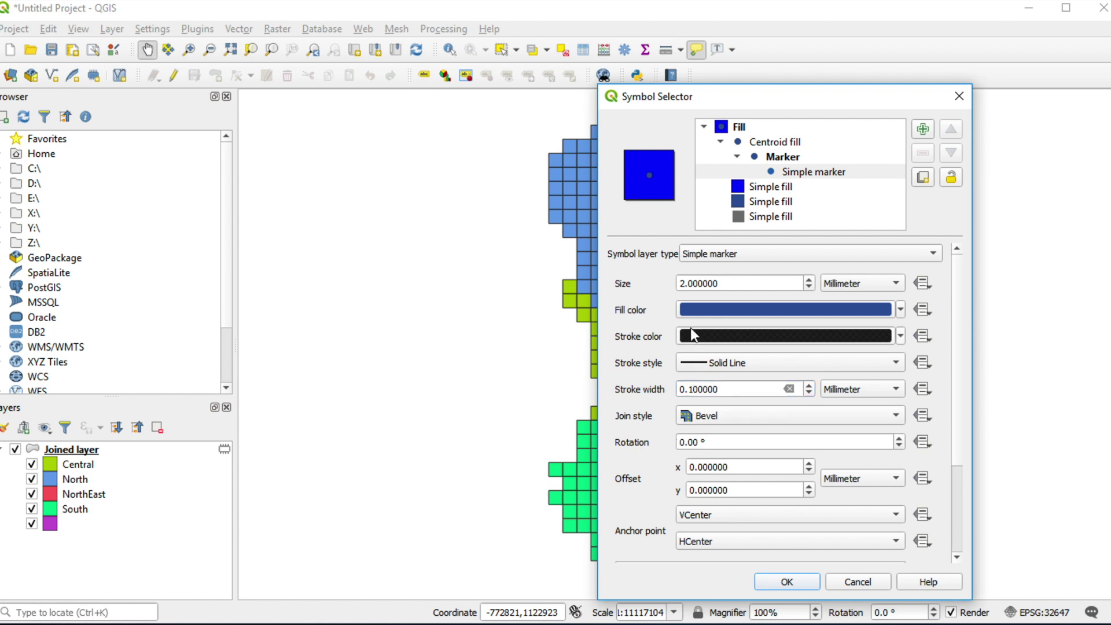
Step: Convert the first plain Simple fill layer to a Centroid fill, adding a second stud marker
left_click(773, 192)
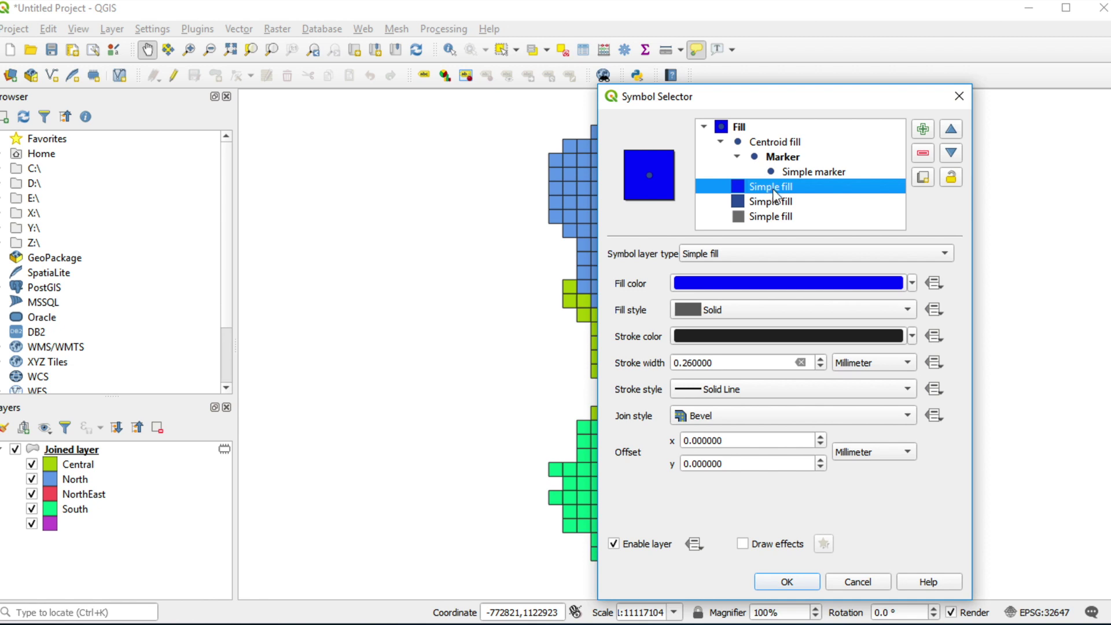
left_click(741, 254)
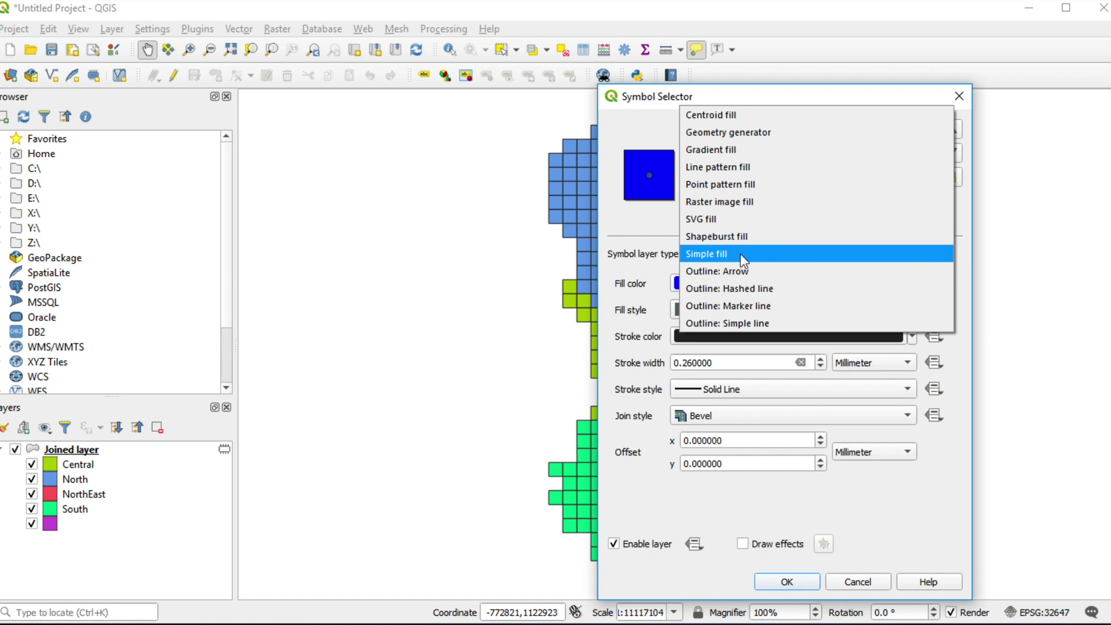
left_click(745, 116)
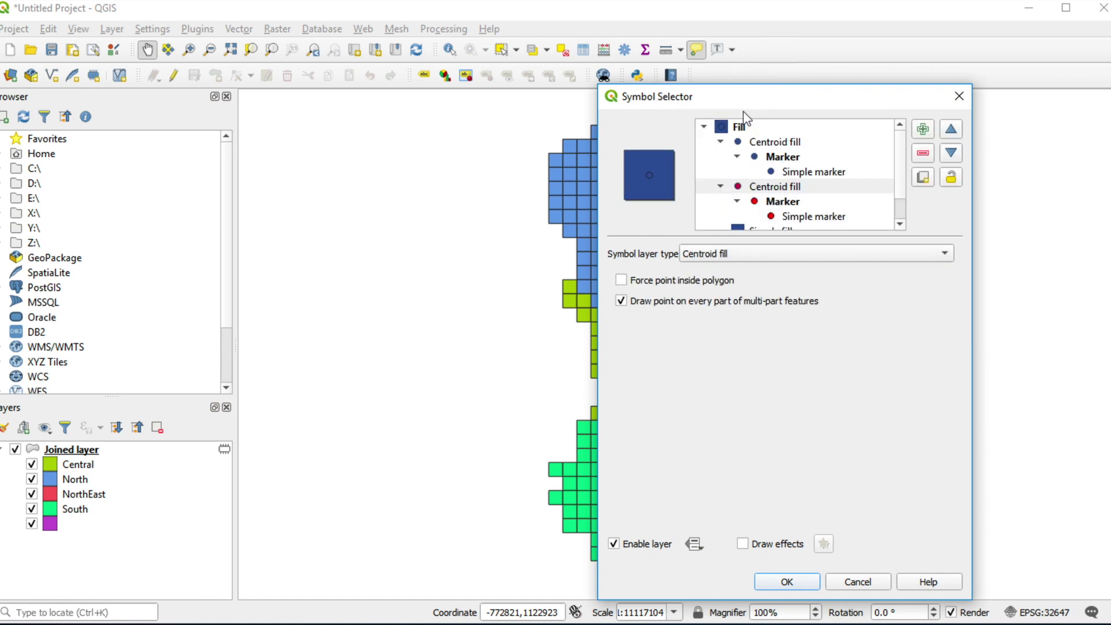
left_click(806, 218)
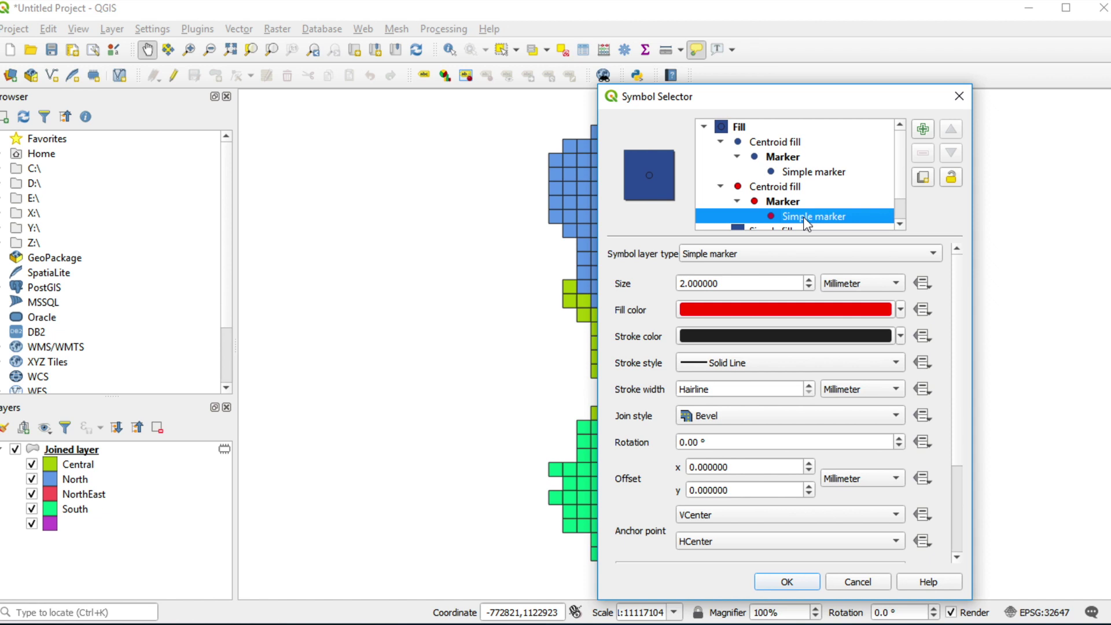
Step: Colour the second stud marker black #000000 at 54% opacity
left_click(785, 312)
left_click(660, 431)
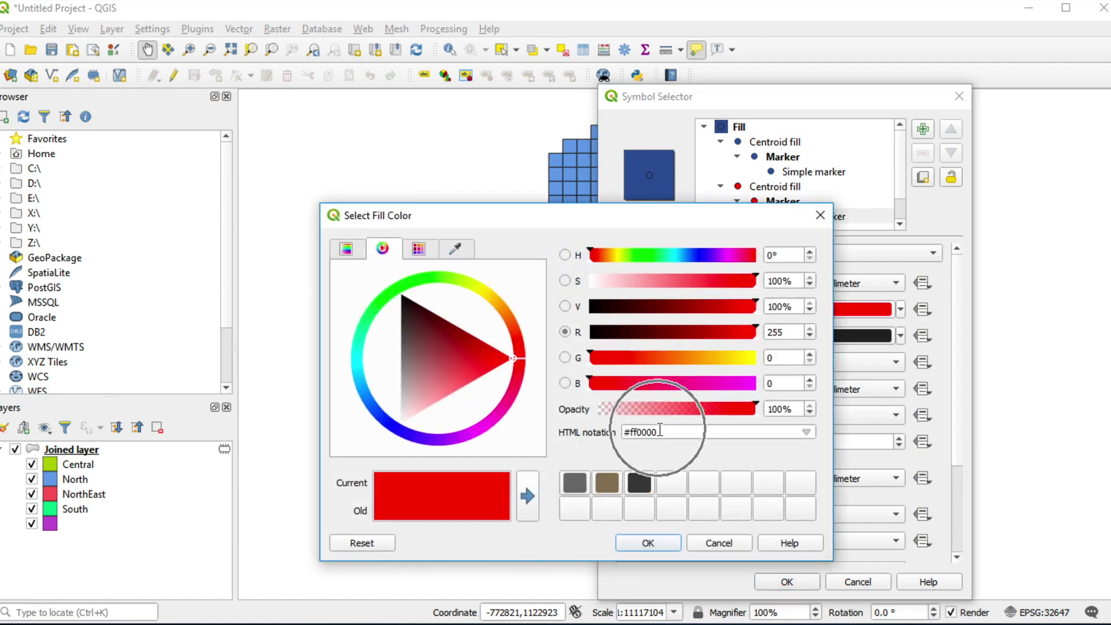
double_click(660, 431)
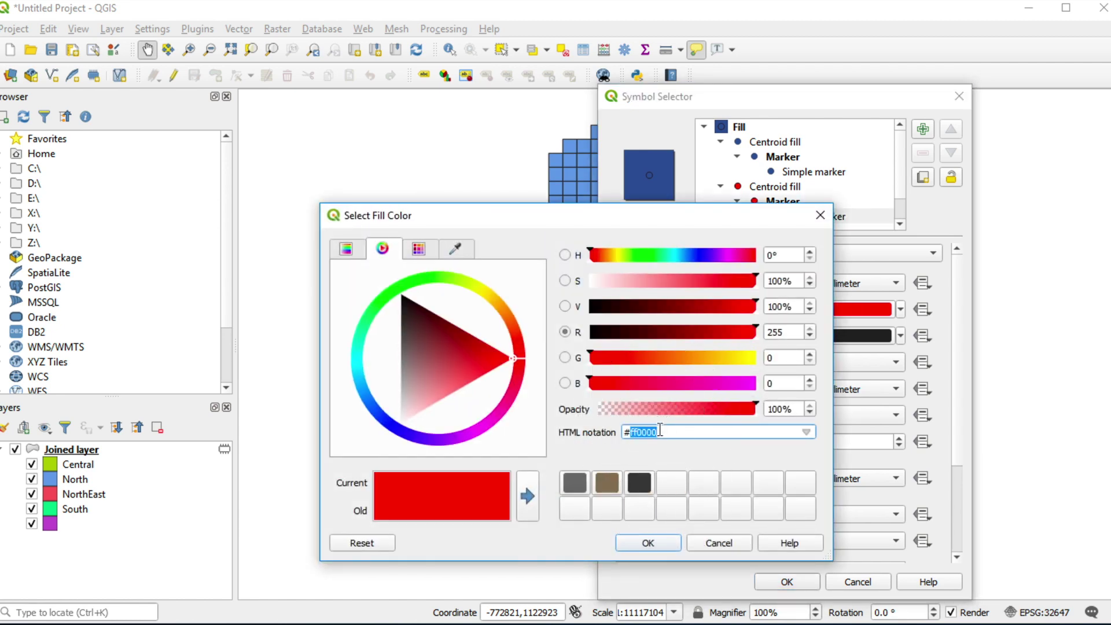
type("000")
left_click(779, 408)
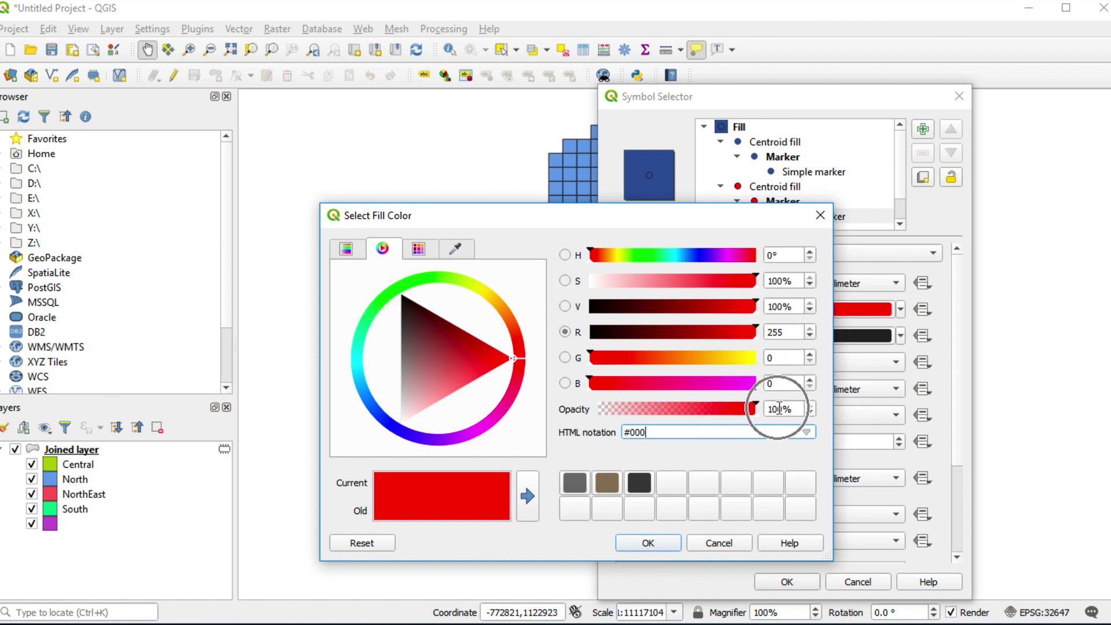
double_click(779, 409)
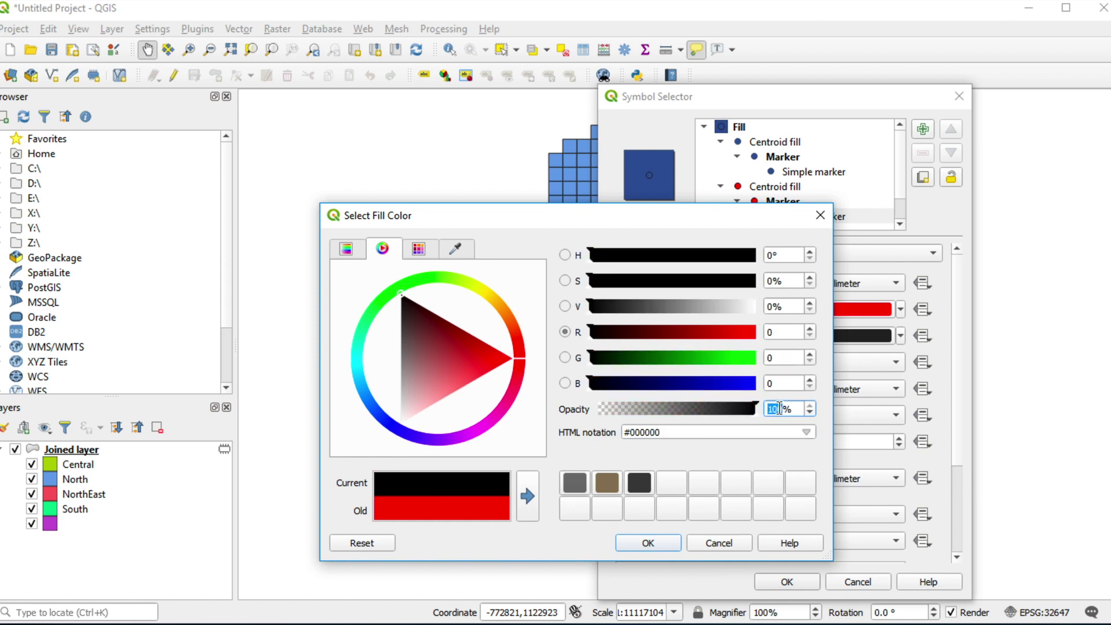
type("54")
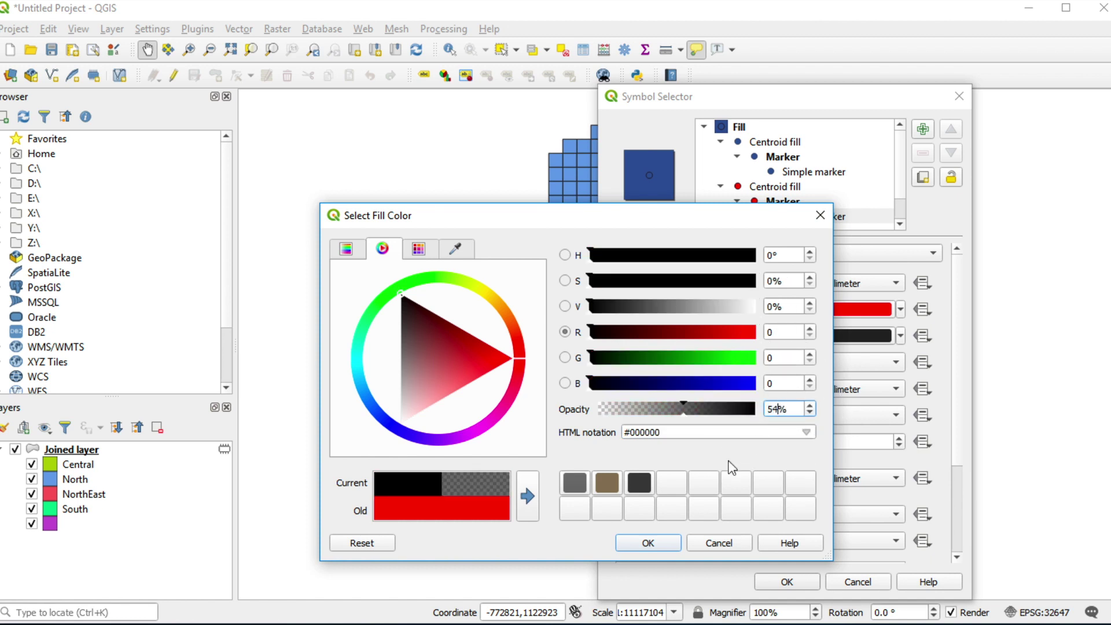
left_click(662, 545)
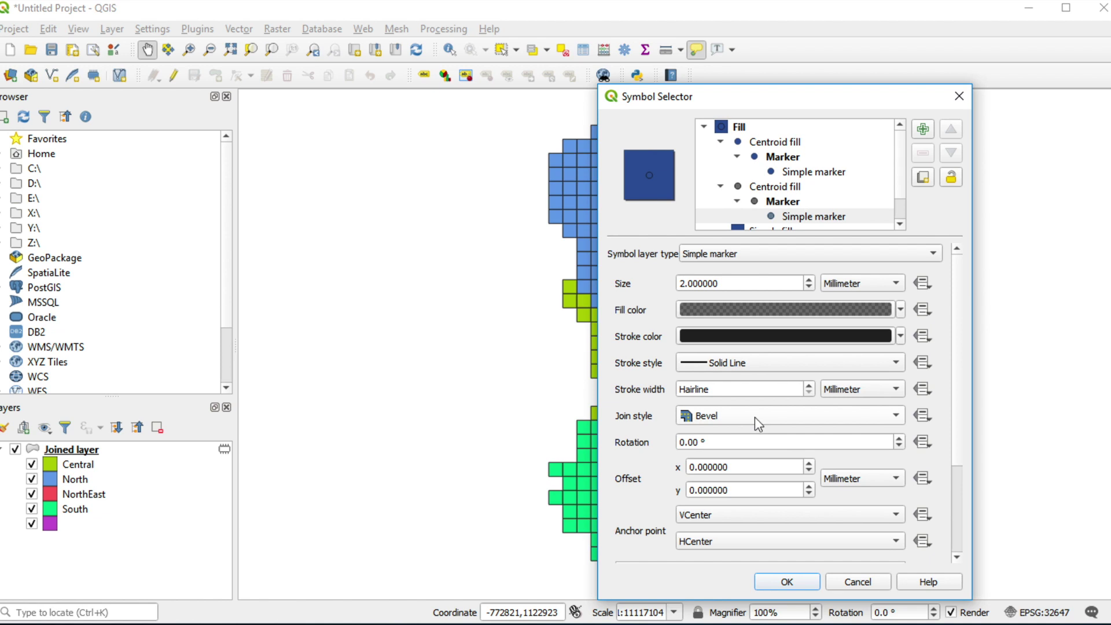
Step: Remove the shadow stud's outline, offset it 0.2 mm in x and y, and apply the symbol
left_click(773, 368)
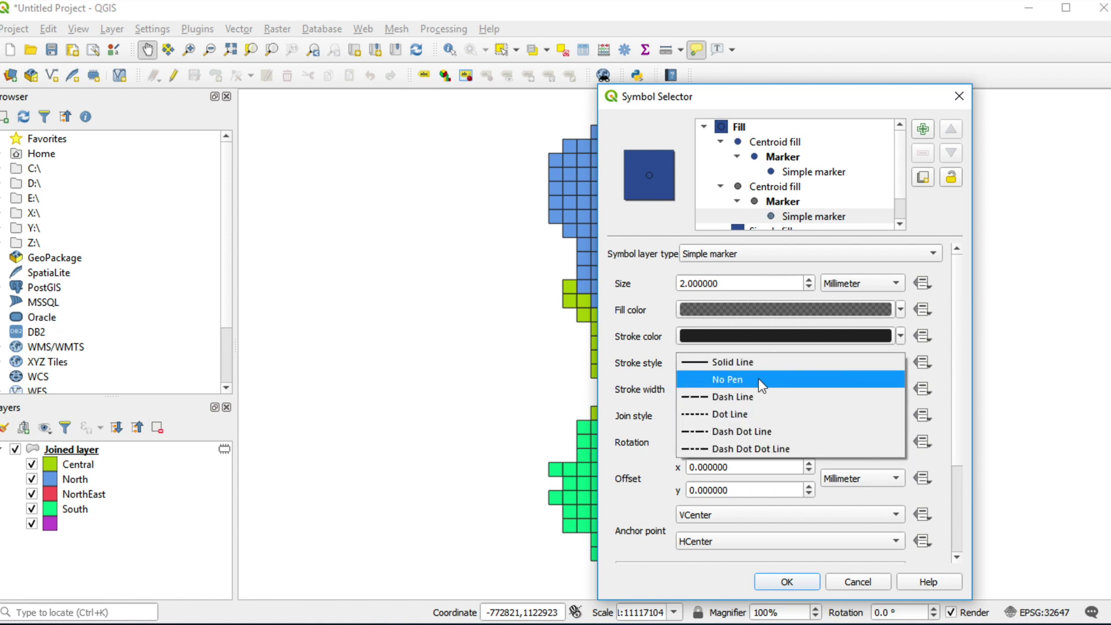
left_click(762, 380)
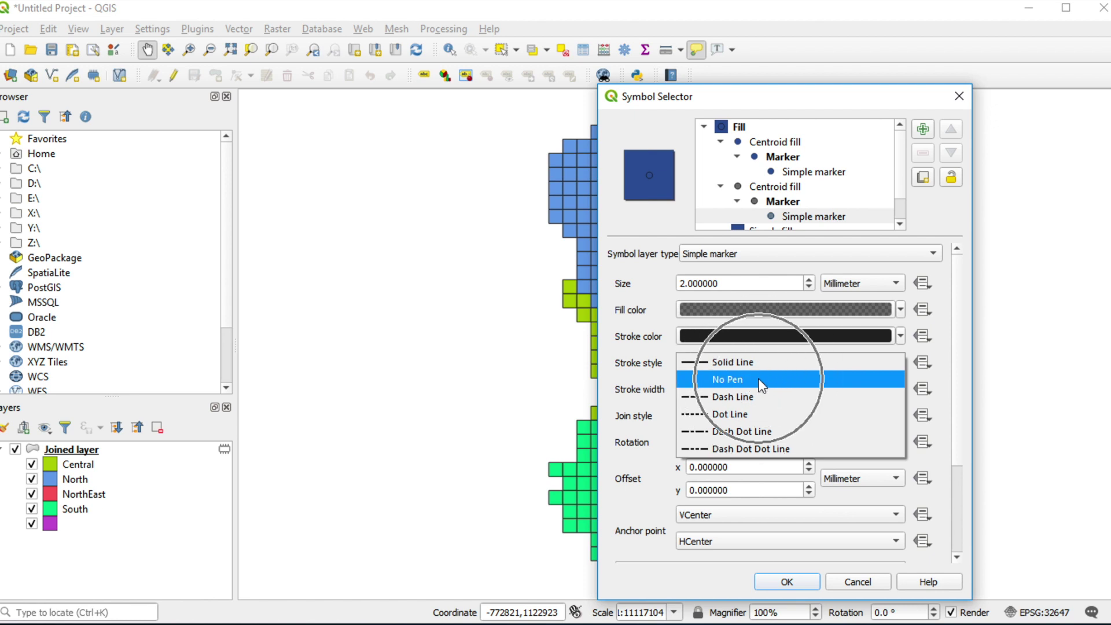
double_click(726, 466)
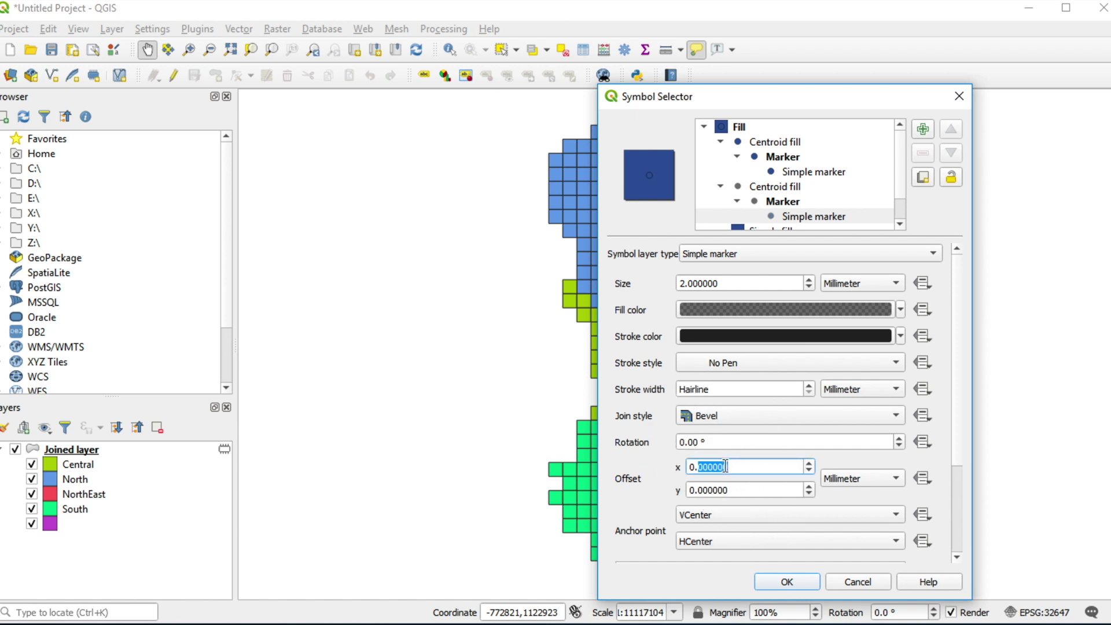
type("2")
double_click(712, 491)
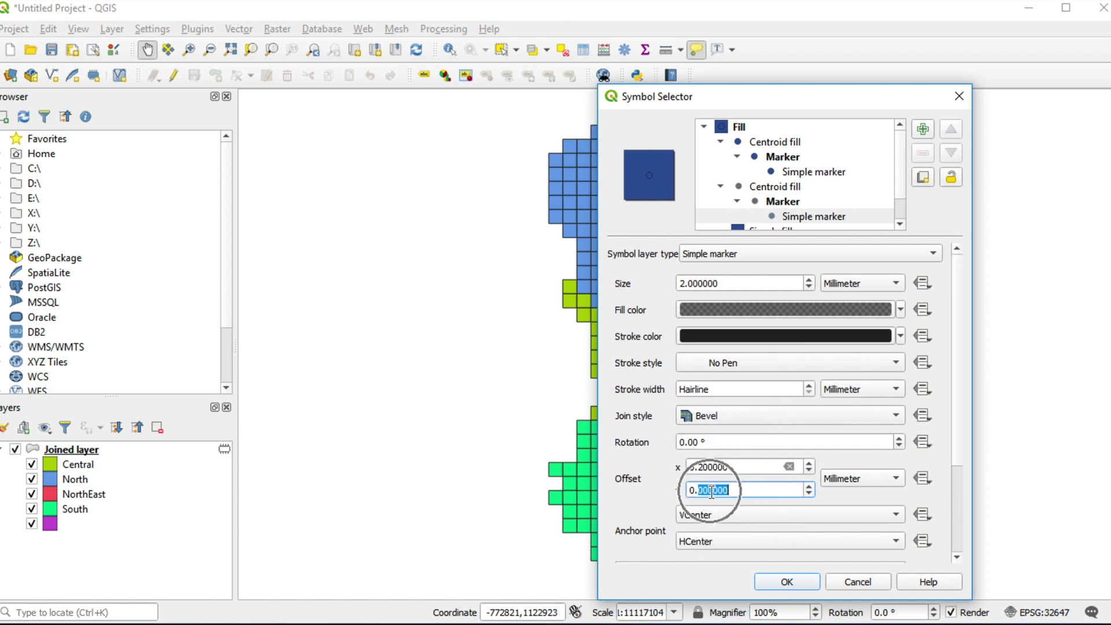
type("2")
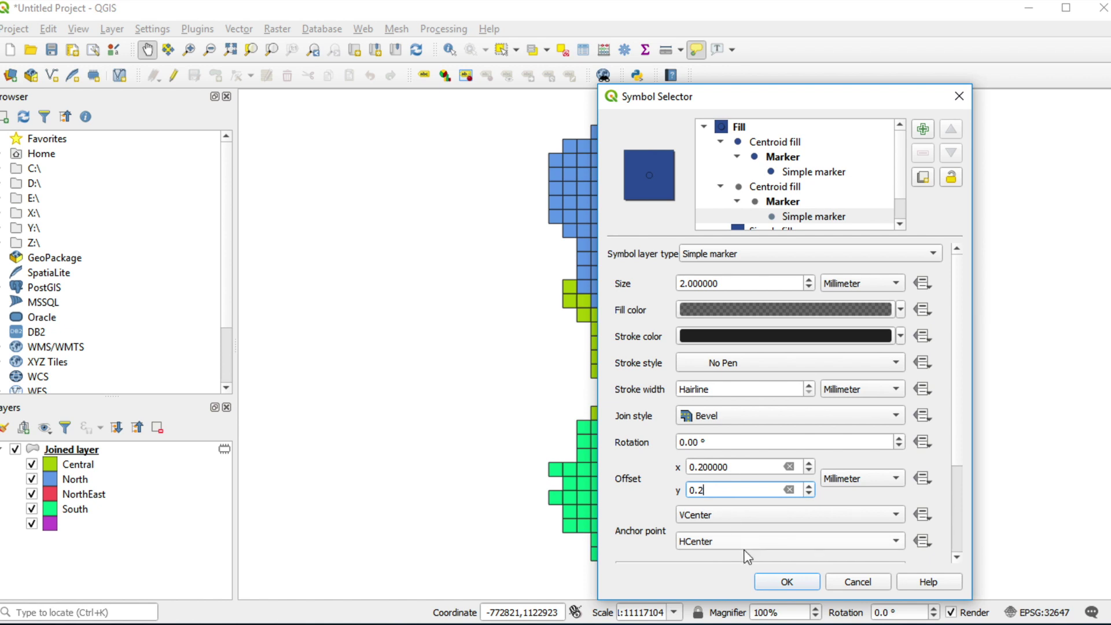
left_click(782, 582)
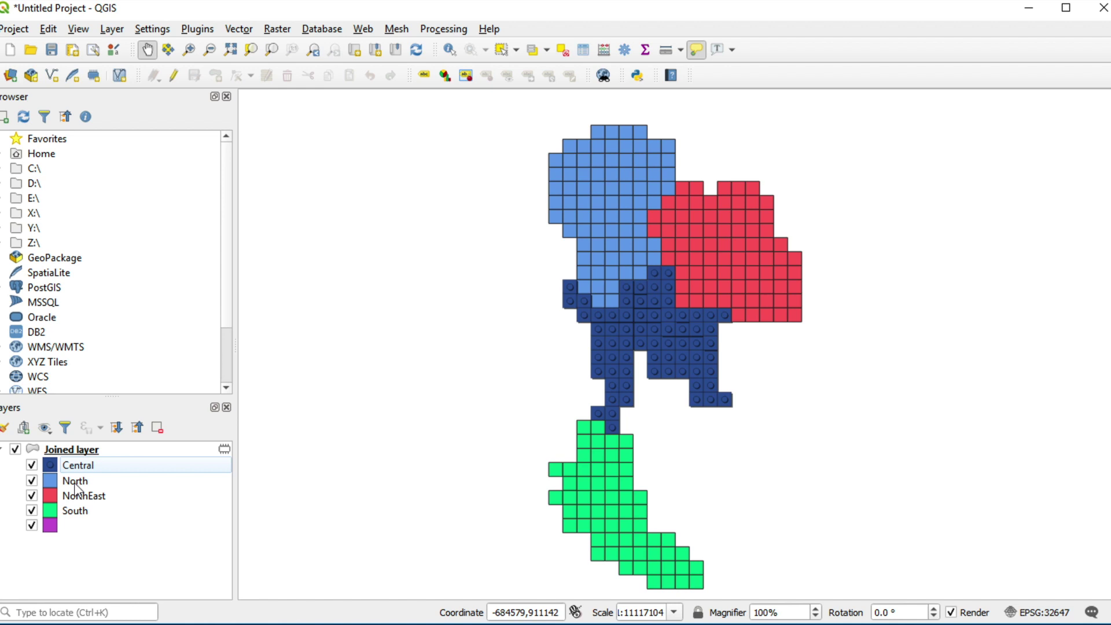
Step: Open the North region's symbol and begin restyling its fill, shadow and outline layers
double_click(74, 483)
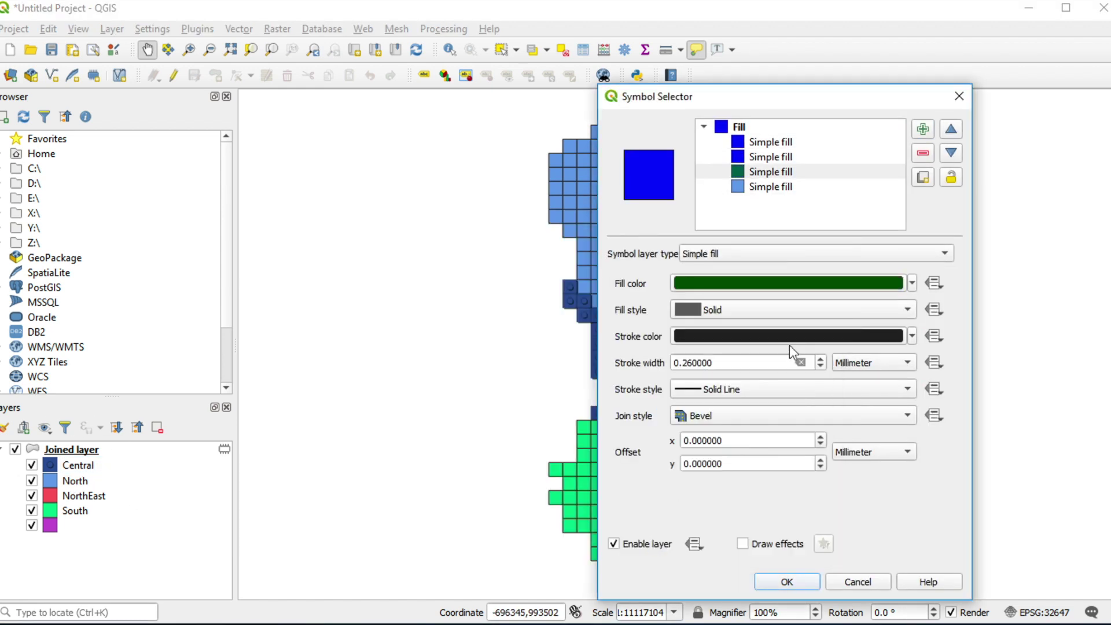
left_click(789, 339)
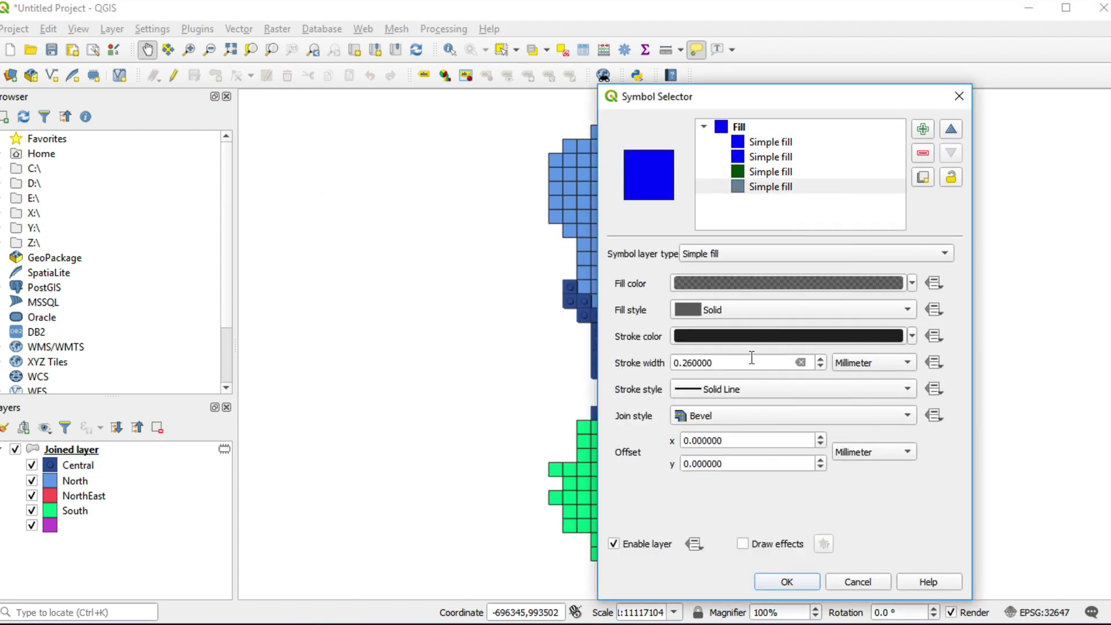
type("0.45")
left_click(714, 463)
type("0.45")
left_click(769, 171)
left_click(770, 142)
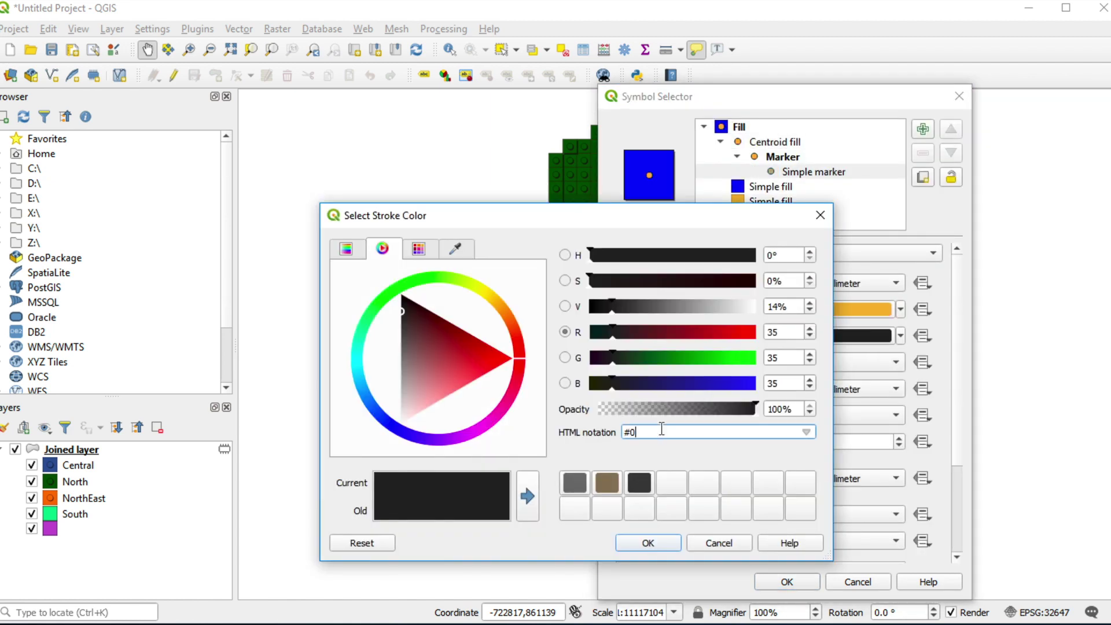
type("000000")
key("Return")
scroll(787, 405, "down", 1)
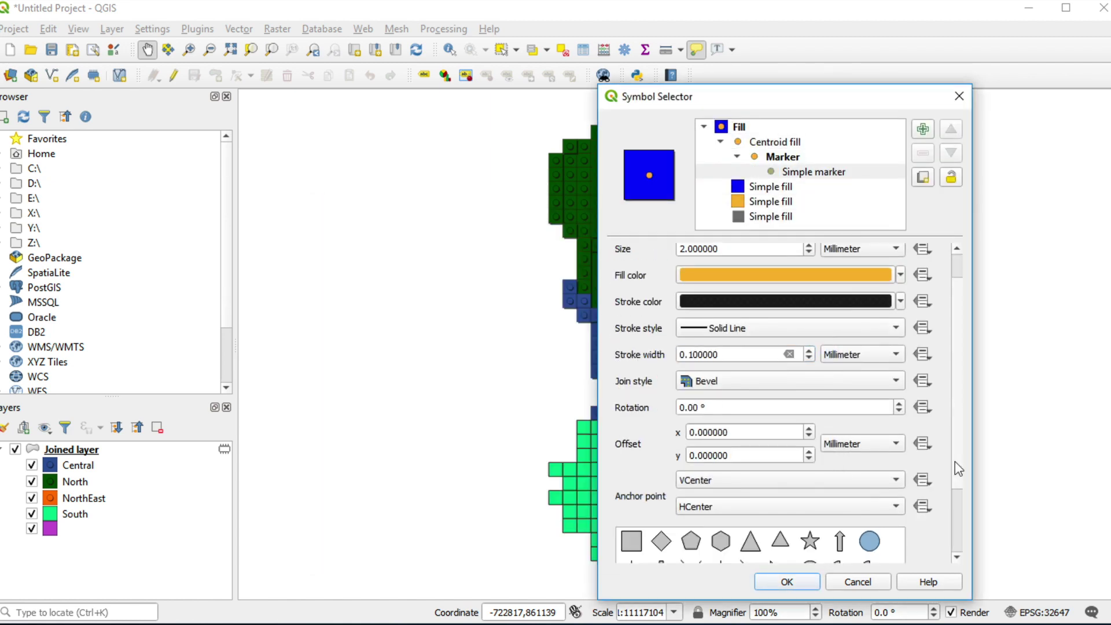